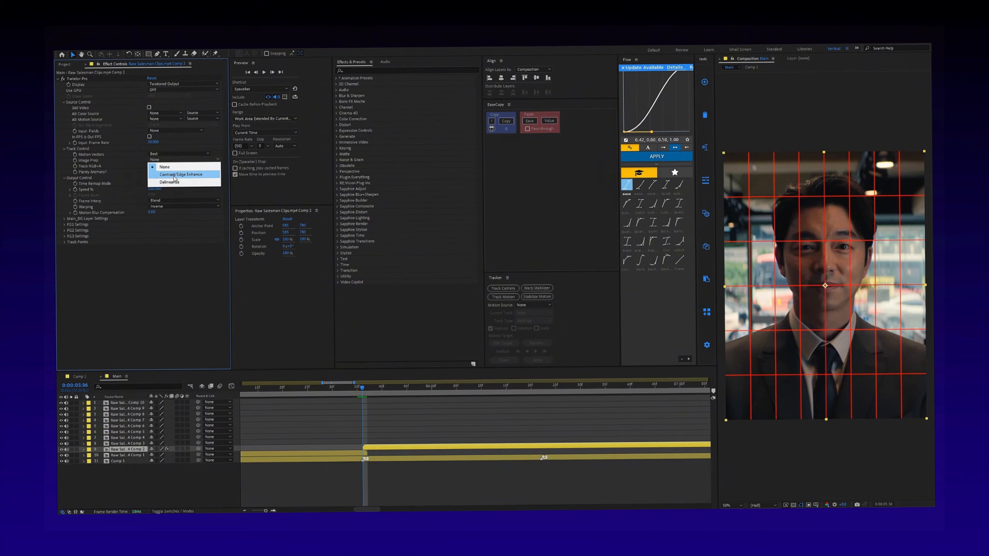
# - Set Twixtor Pro's Image Prep to Contrast/Edge Enhance, Warping to Inverse w/ Smart Blend and Frame Interp to Motion Weighted Blend
pyautogui.click(164, 167)
pyautogui.click(180, 154)
pyautogui.click(174, 186)
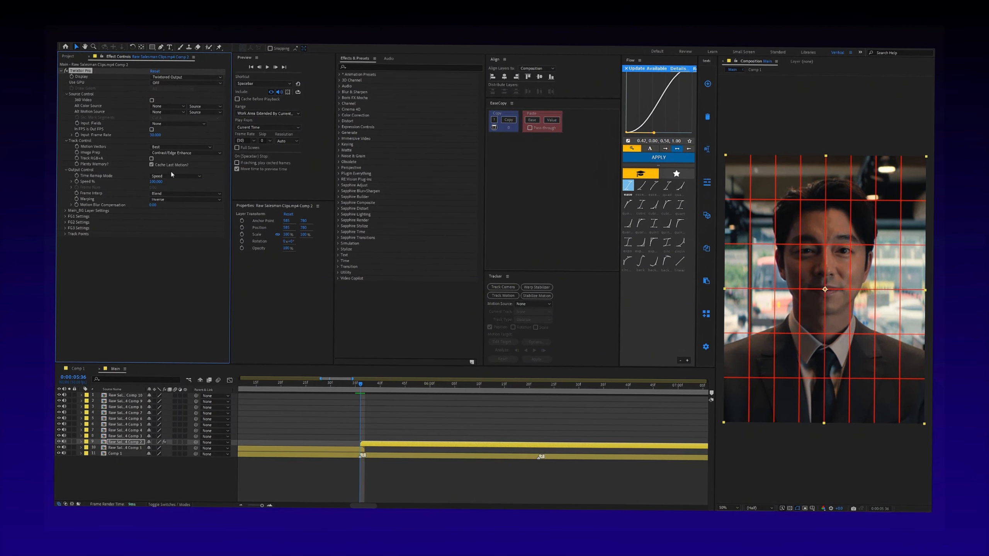
pyautogui.click(178, 201)
pyautogui.click(177, 222)
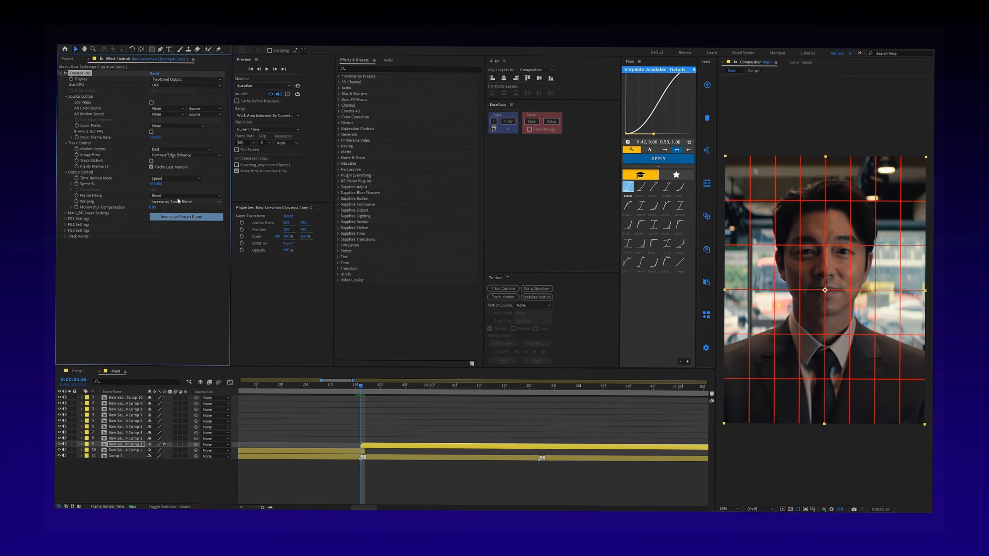
pyautogui.click(179, 194)
pyautogui.click(182, 219)
# - Enable keyframing for Twixtor's Speed % at the start of the Comp 2 clip and set it to 110
pyautogui.click(77, 185)
pyautogui.click(155, 185)
pyautogui.write('110')
pyautogui.press('Return')
# - Add a Speed % keyframe of 110 at the next beat marker, 0:00:06:22
pyautogui.moveTo(361, 385); pyautogui.dragTo(540, 386)
pyautogui.click(546, 447)
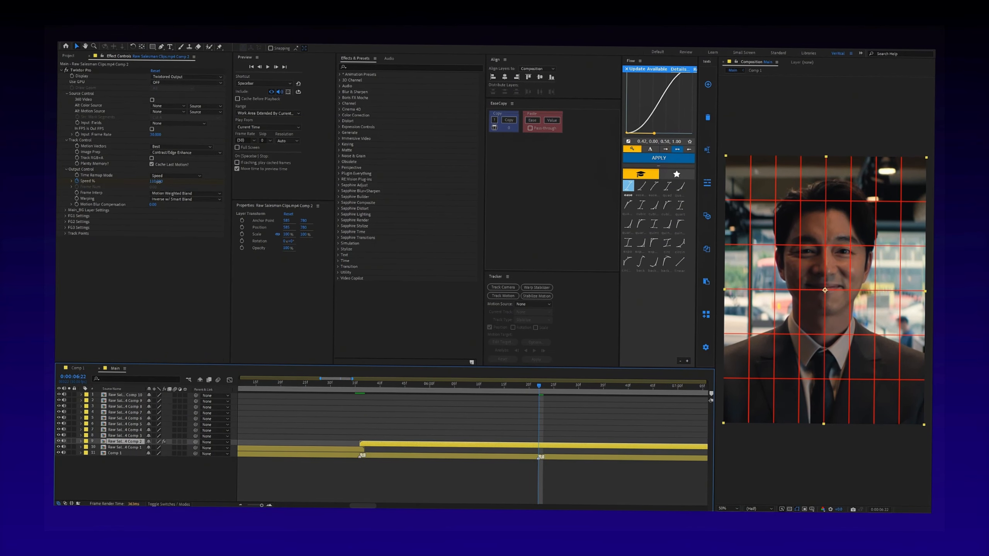
pyautogui.click(158, 182)
pyautogui.write('110')
pyautogui.press('Return')
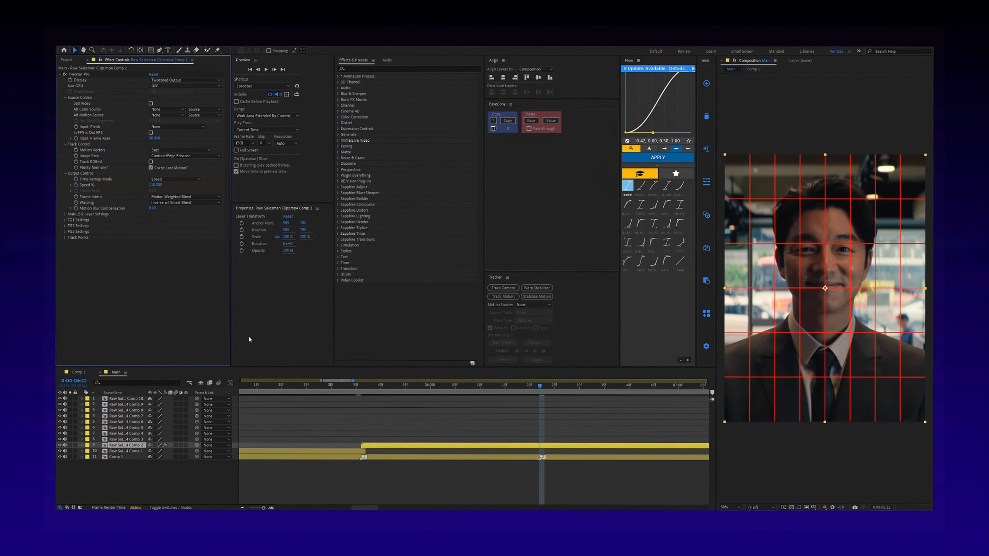
# - Reveal the clip's keyframes, add a Speed % keyframe of 40 midway at 0:00:06:04 and save the project
pyautogui.press('u')
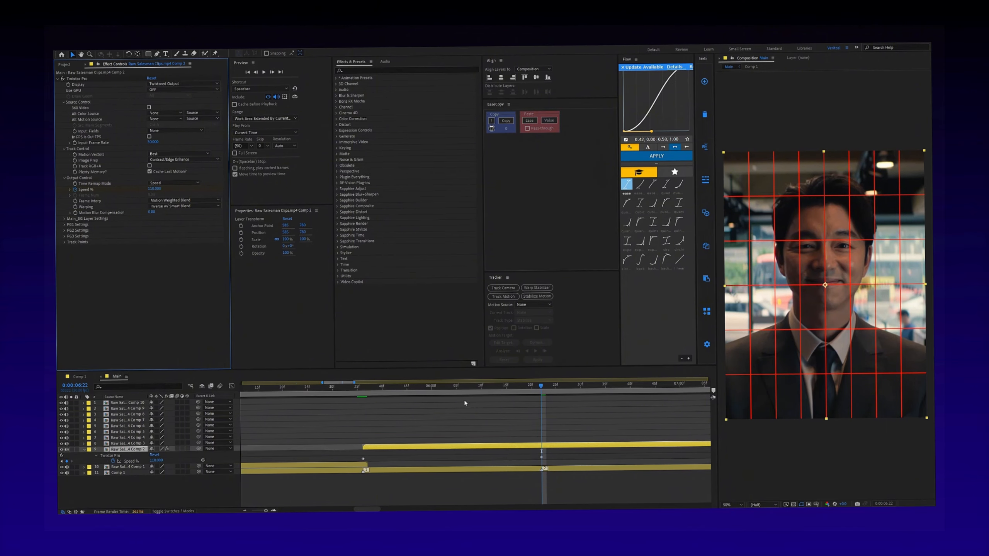
pyautogui.moveTo(455, 390); pyautogui.dragTo(450, 390)
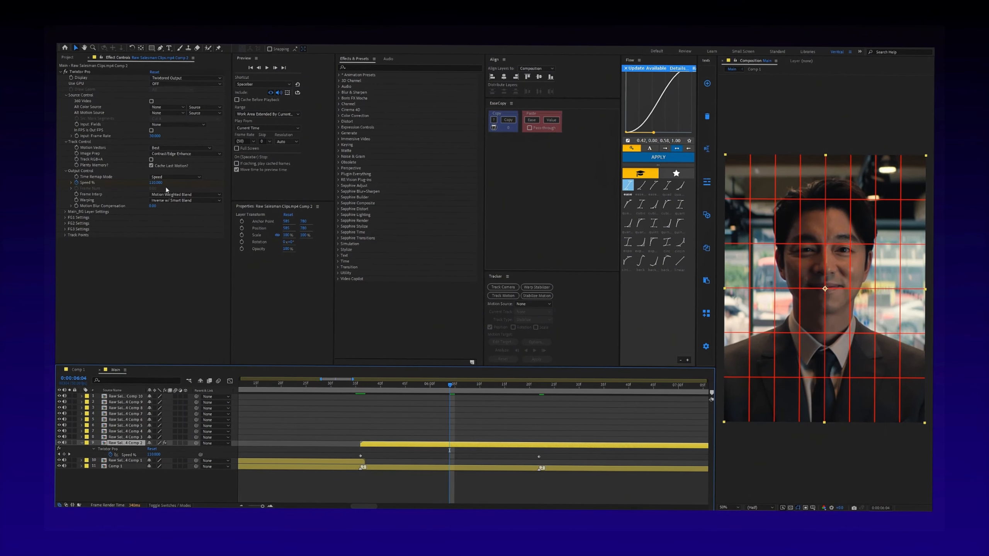
pyautogui.write('40')
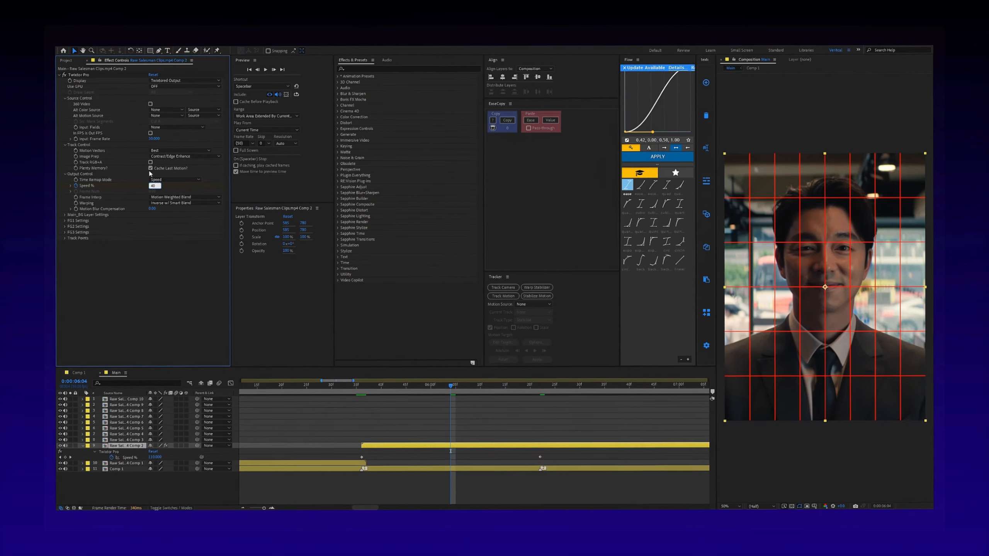
pyautogui.press('Return')
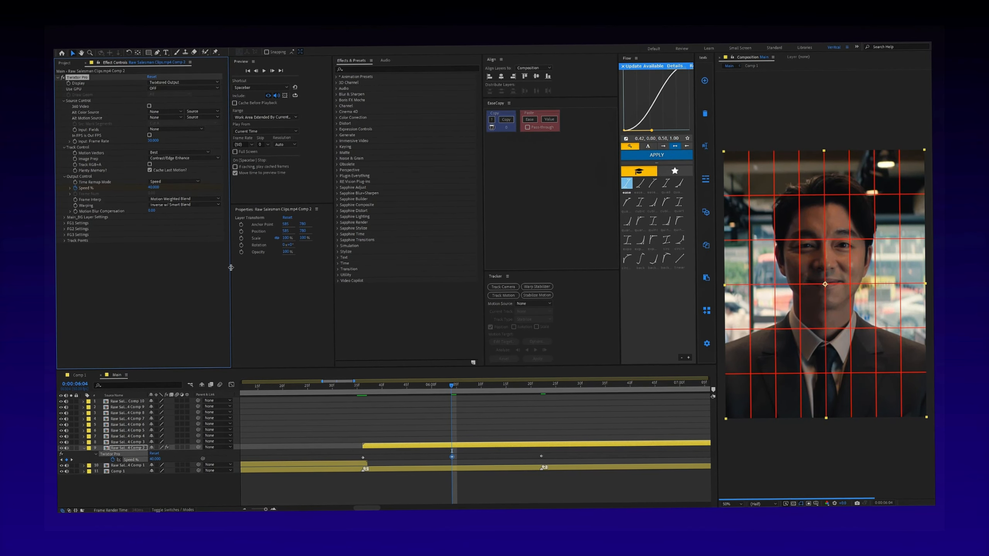
pyautogui.hotkey('ctrl', 's')
# - Apply Easy Ease to all three Speed % keyframes of the Comp 2 clip
pyautogui.moveTo(357, 455); pyautogui.dragTo(547, 463)
pyautogui.press('F9')
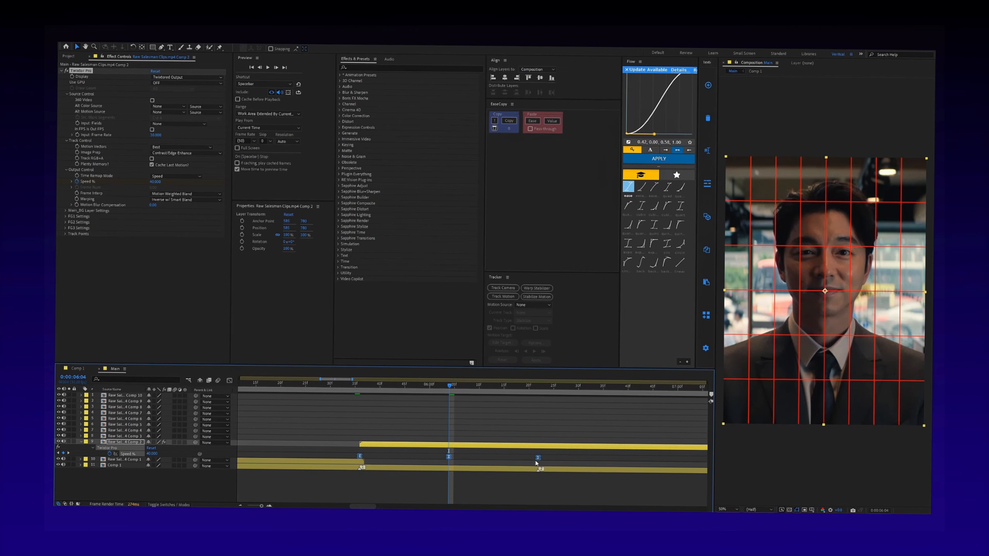
pyautogui.click(455, 459)
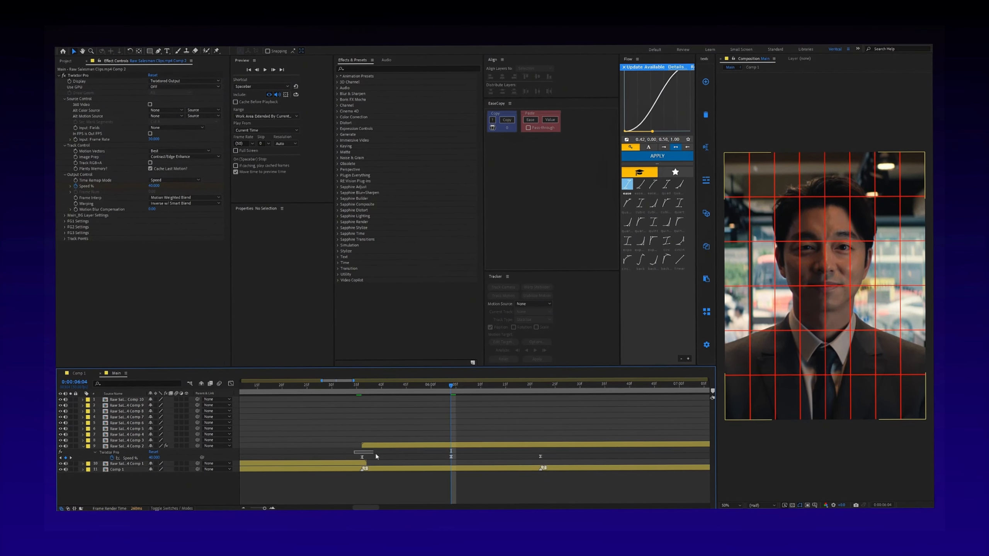
# - Apply a Flow curve of 0.00, 0.61, 0.58, 1.00 to the first two Speed % keyframes
pyautogui.moveTo(354, 448); pyautogui.dragTo(462, 459)
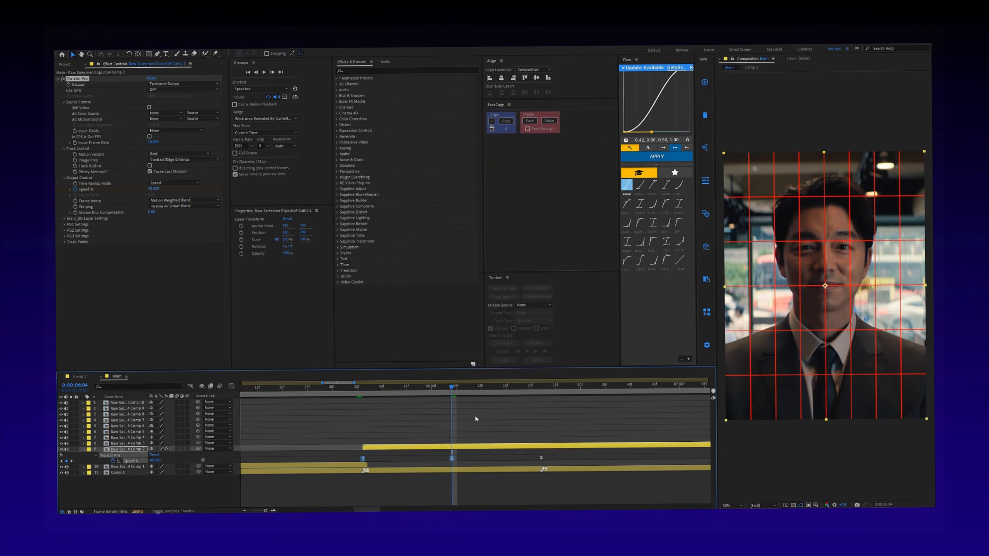
pyautogui.moveTo(651, 132); pyautogui.dragTo(624, 92)
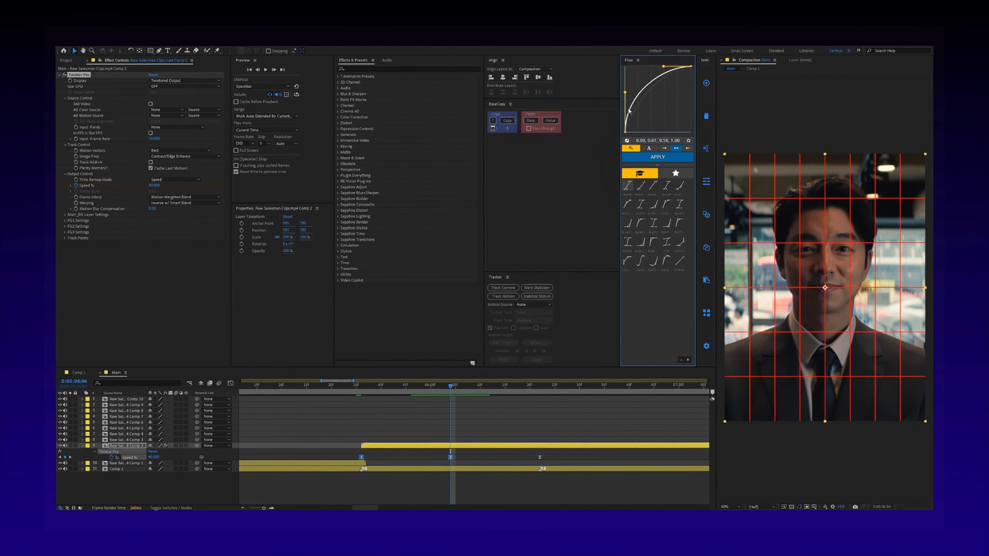
pyautogui.click(652, 159)
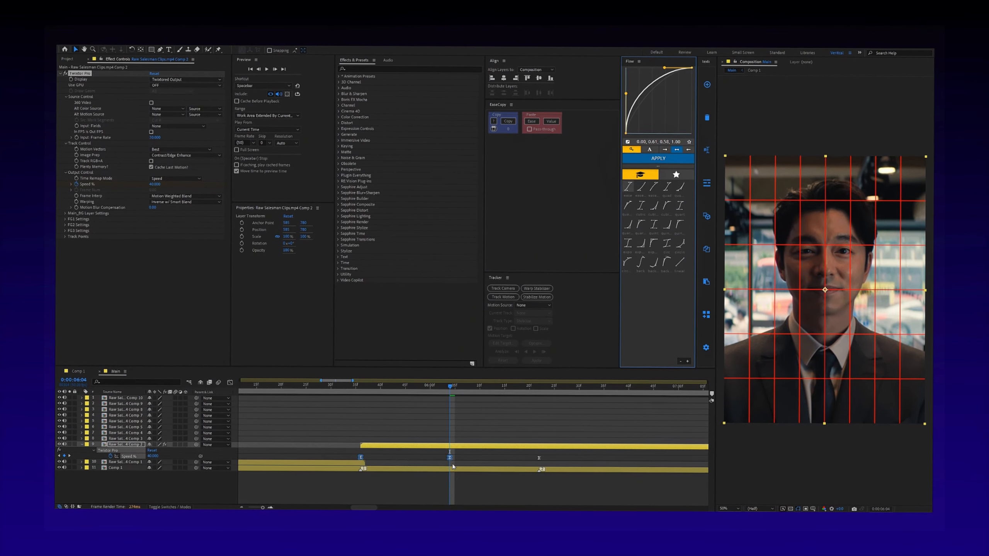
# - Apply a Flow curve of 0.69, 0.01, 0.99, 0.56 to the last two Speed % keyframes
pyautogui.click(462, 457)
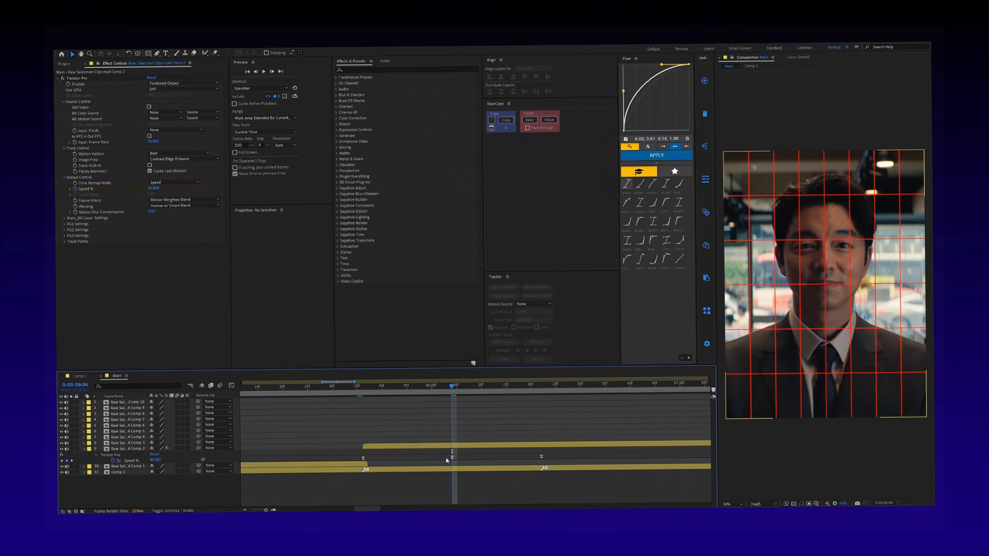
pyautogui.moveTo(445, 455); pyautogui.dragTo(546, 463)
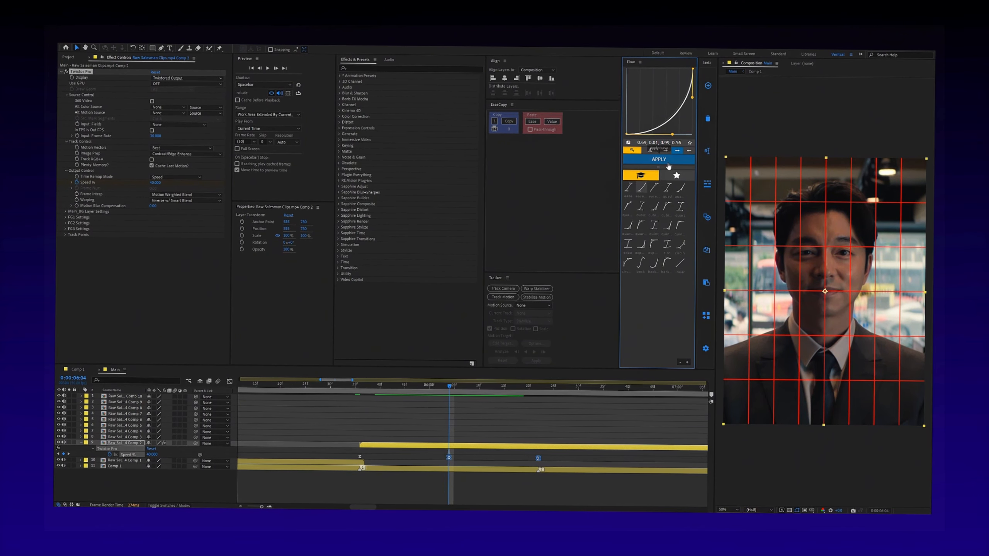
pyautogui.click(547, 404)
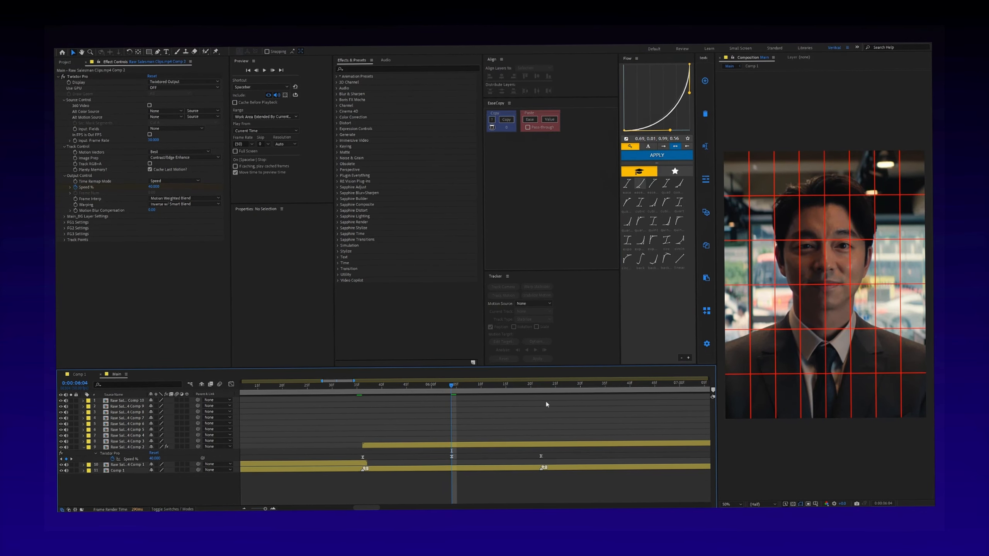
# - Trim the end of the Comp 2 clip at the beat marker at 0:00:06:22
pyautogui.click(544, 449)
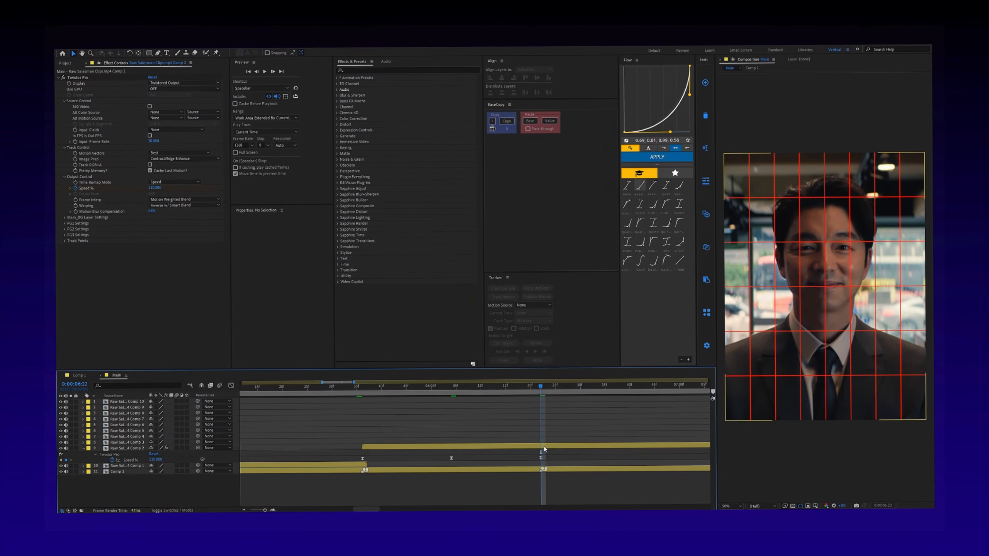
pyautogui.hotkey('alt', ']')
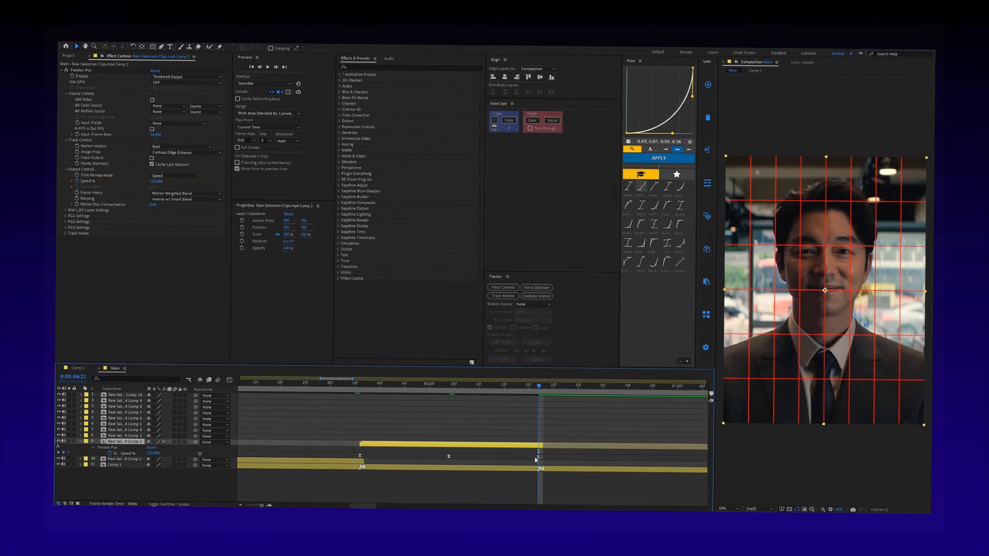
# - Set the clip's first and last Speed % keyframes to 150
pyautogui.doubleClick(360, 458)
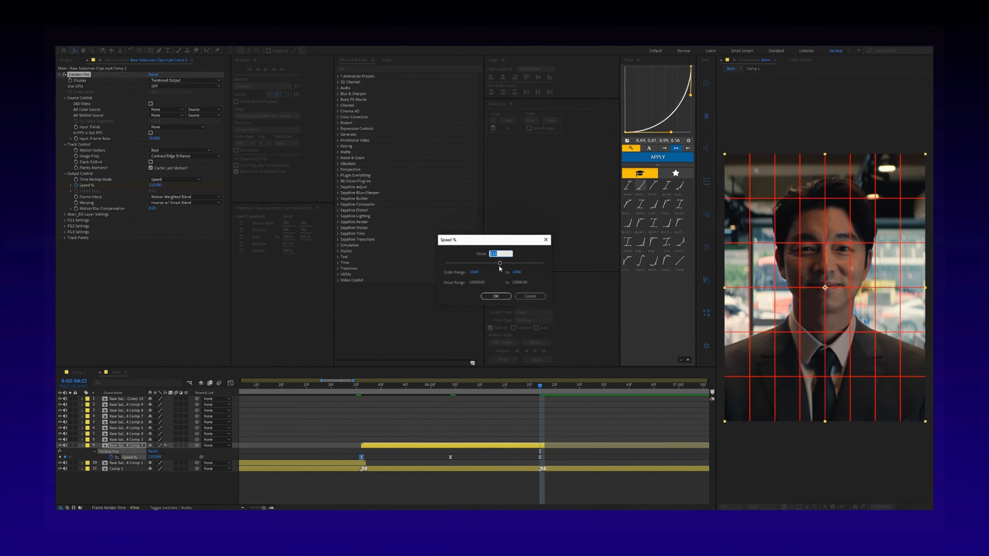
pyautogui.write('15')
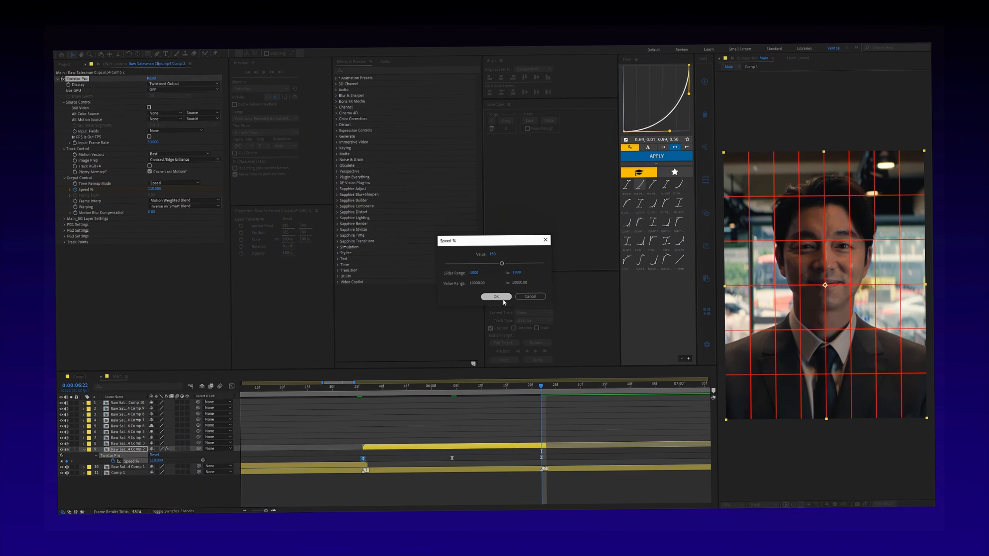
pyautogui.click(495, 295)
pyautogui.doubleClick(540, 458)
pyautogui.write('15')
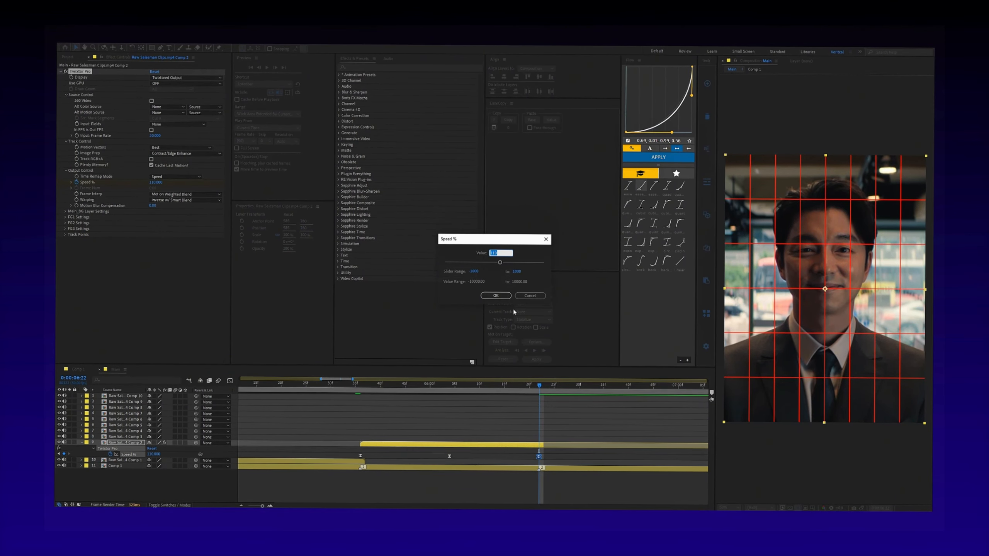
pyautogui.write('0')
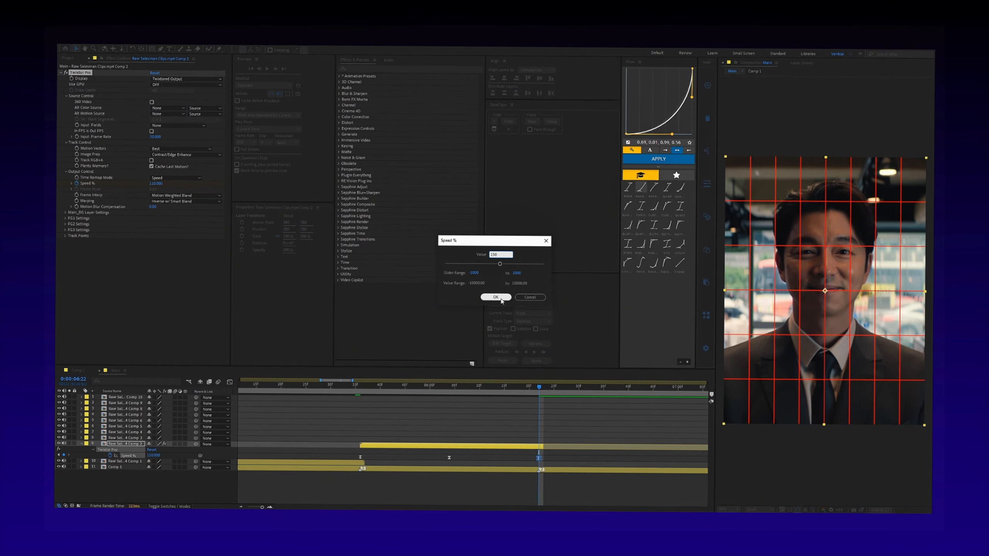
pyautogui.click(496, 297)
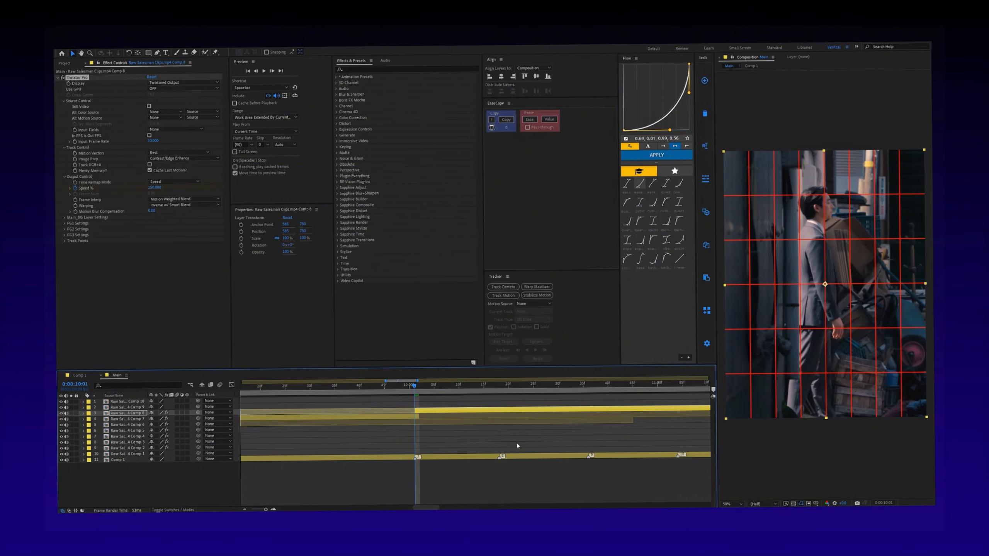
# - Compress the Comp 8 clip's three Speed % keyframes proportionally so the last one meets the next beat marker
pyautogui.press('u')
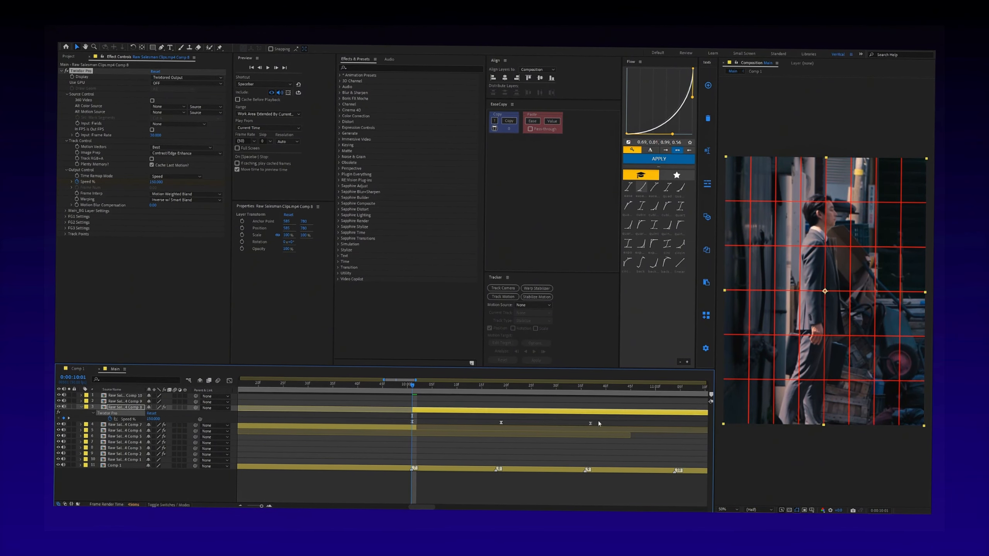
pyautogui.moveTo(598, 421); pyautogui.dragTo(410, 429)
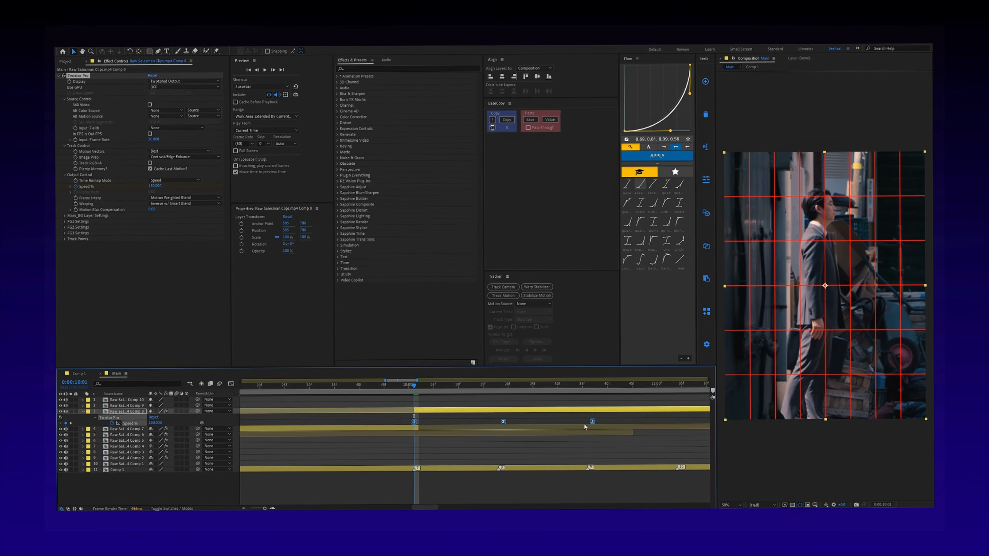
pyautogui.moveTo(517, 423); pyautogui.dragTo(500, 424)
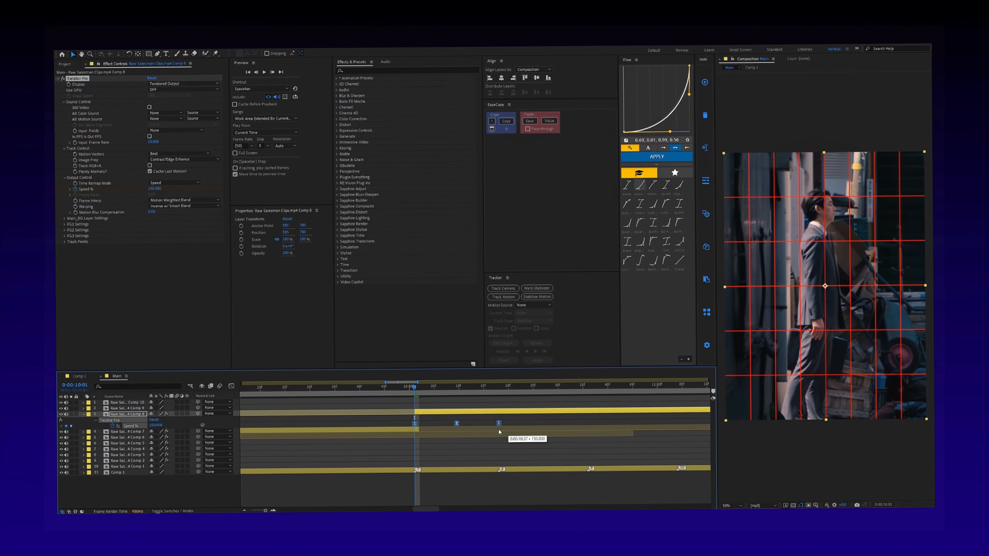
pyautogui.click(500, 389)
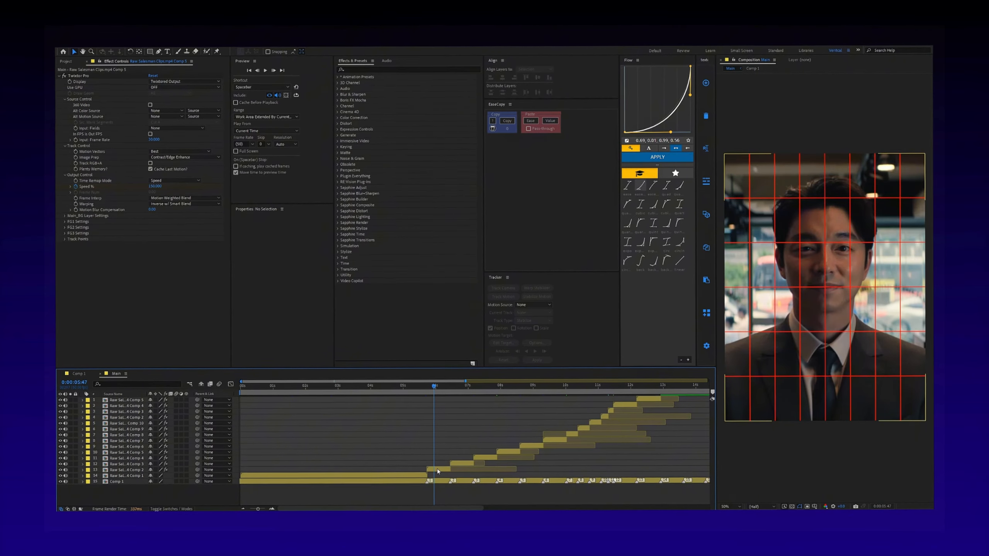
# - Pre-compose the Comp 2 clip with all attributes moved into the new composition and apply S_BlurMoCurves to it
pyautogui.click(438, 470)
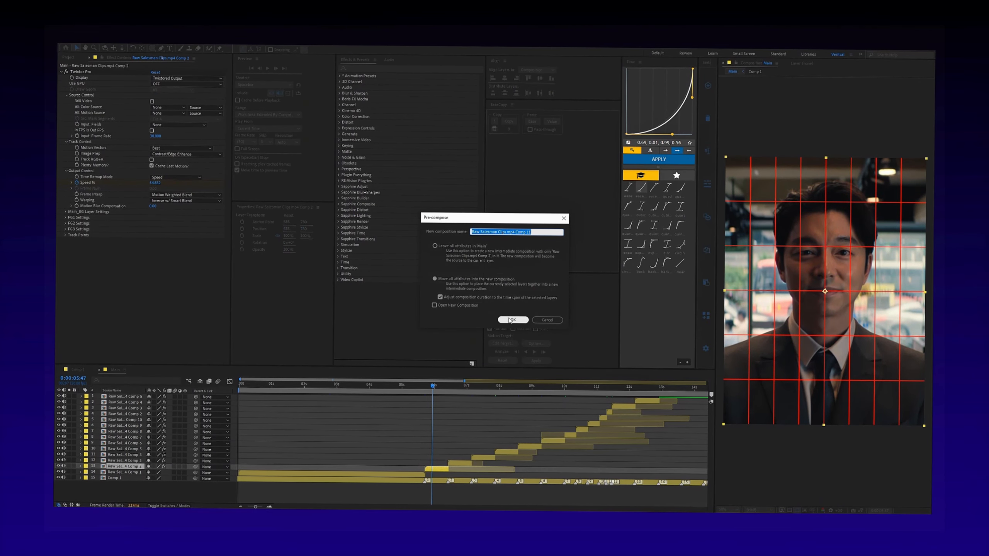
pyautogui.hotkey('ctrl', 'space')
pyautogui.press('Escape')
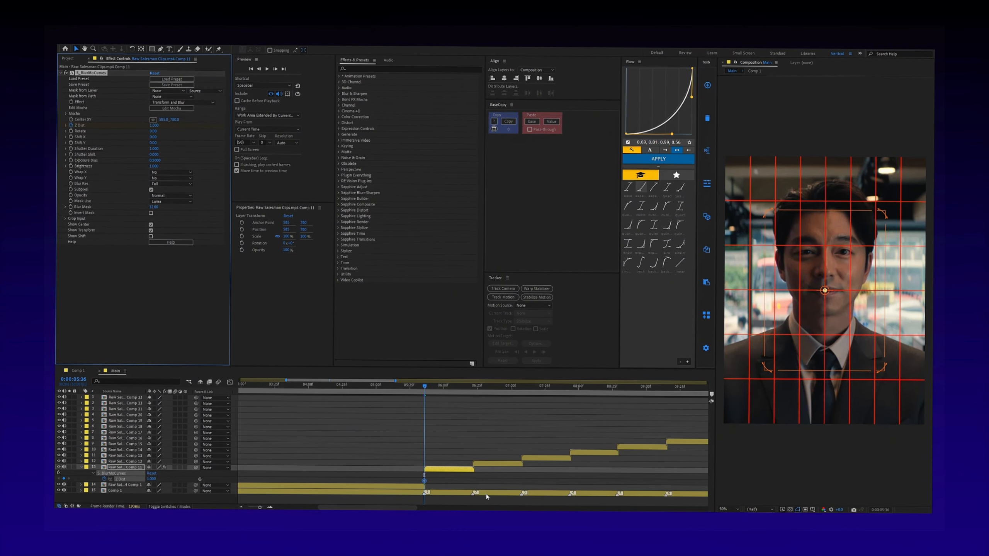
# - Add a Z Dist keyframe of 0.700 at the end of the pre-composed clip, 0:00:06:21
pyautogui.scroll(3, 483, 473)
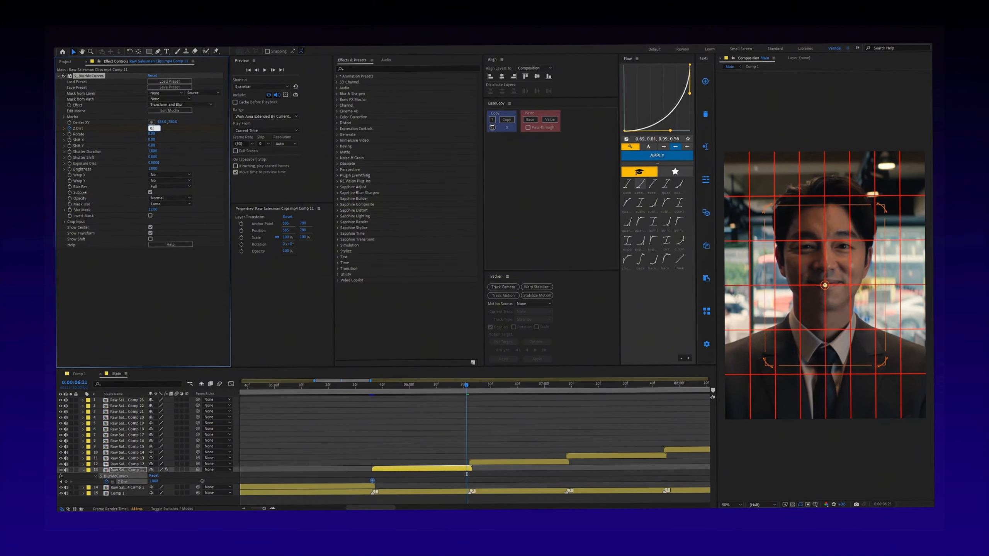
pyautogui.click(480, 478)
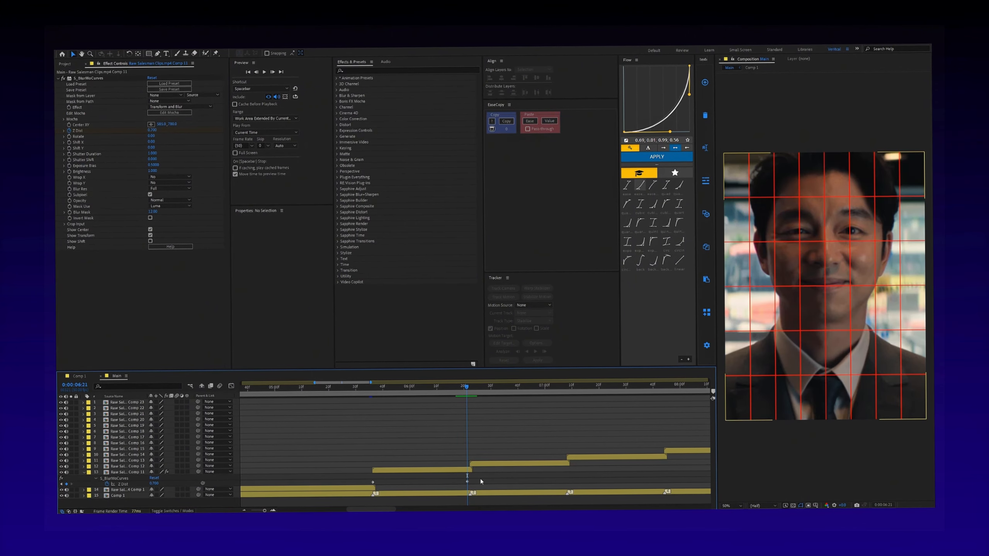
# - Move the S_BlurMoCurves center point straight up onto the man's forehead to reframe the zoom
pyautogui.click(467, 482)
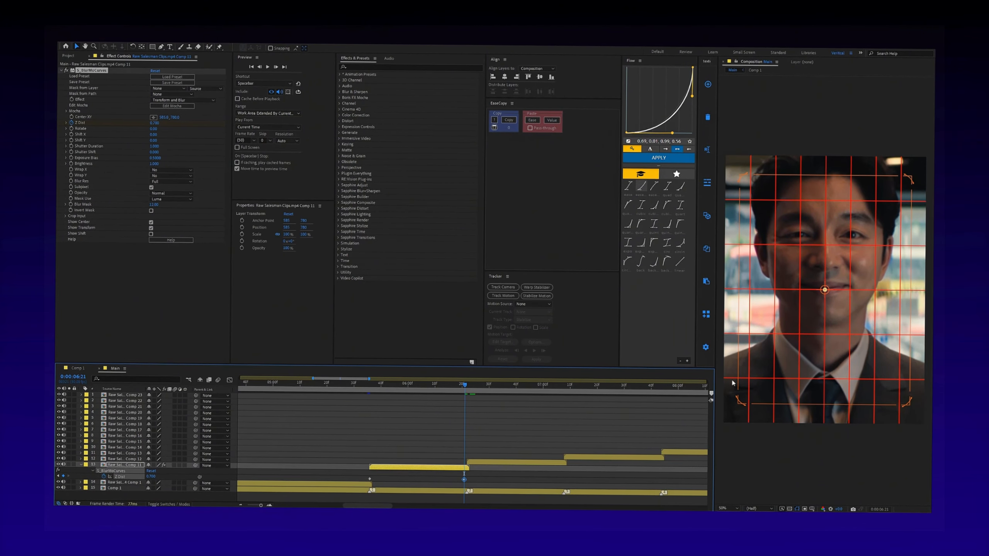
pyautogui.moveTo(830, 296); pyautogui.dragTo(827, 279)
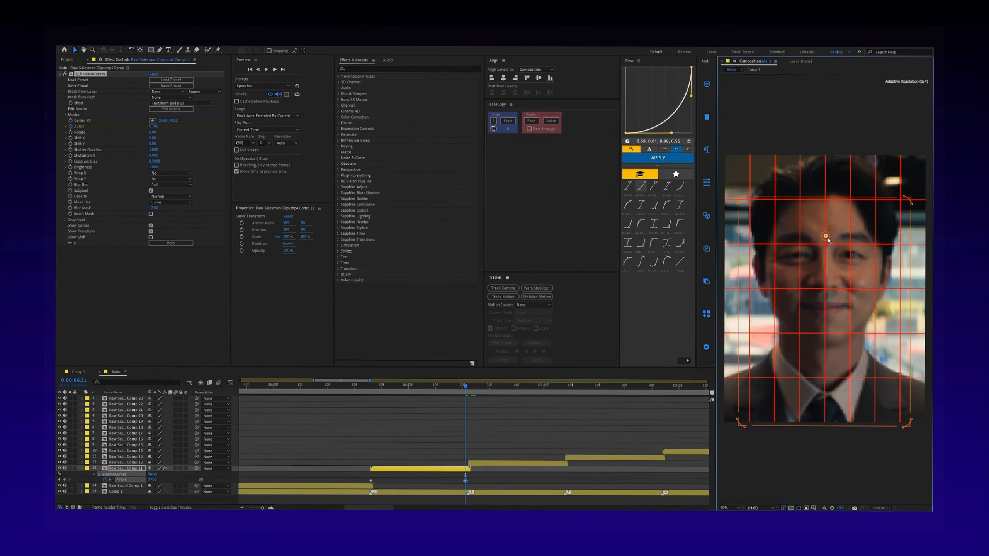
pyautogui.moveTo(829, 240); pyautogui.dragTo(829, 233)
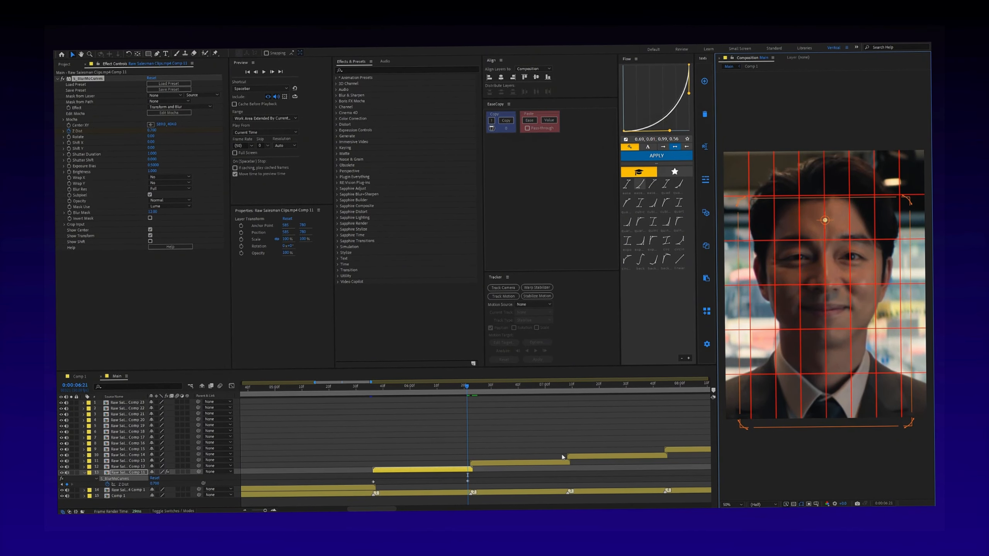
# - Easy Ease the Comp 11 clip's two Z Dist keyframes and reshape their value curve to be steep at both ends and flatter in the middle
pyautogui.moveTo(470, 476); pyautogui.dragTo(362, 486)
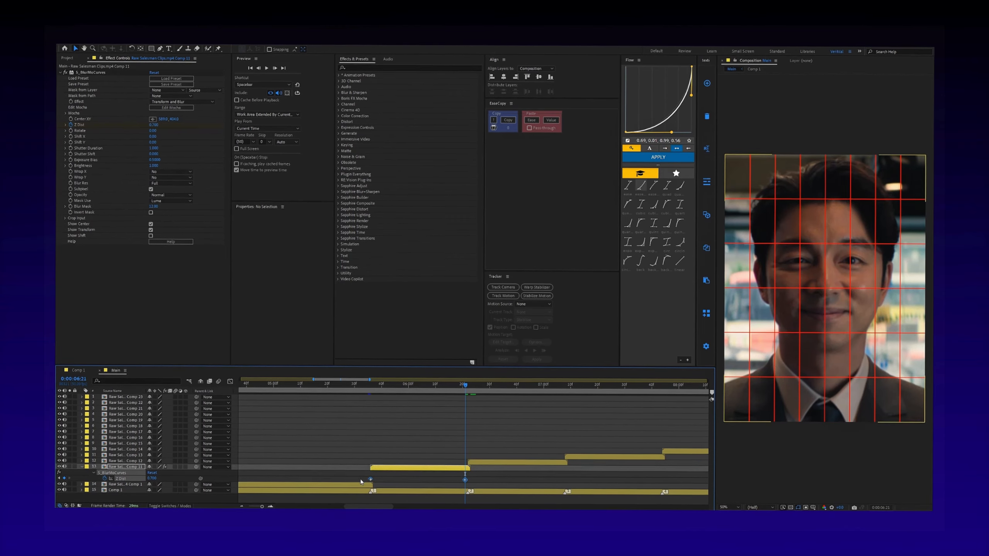
pyautogui.press('F9')
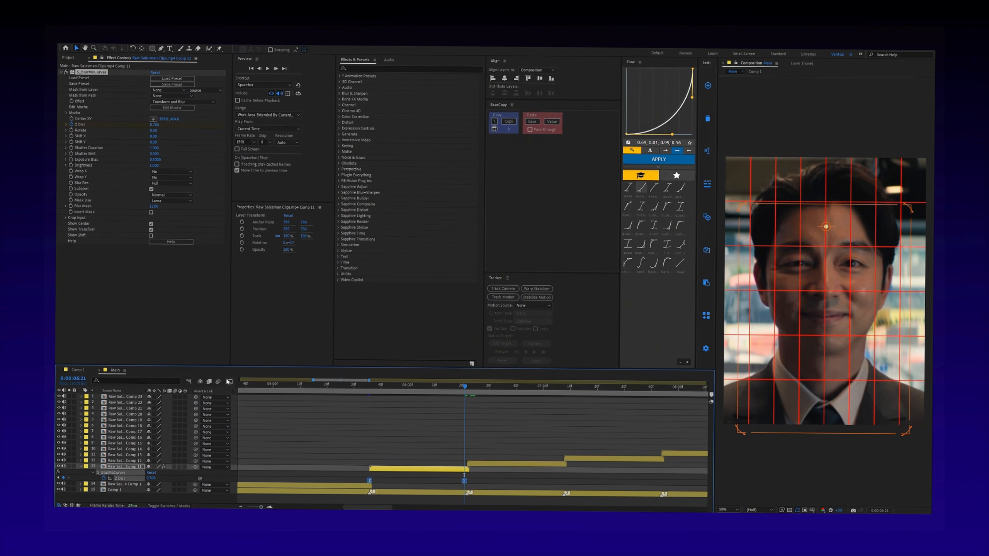
pyautogui.click(230, 383)
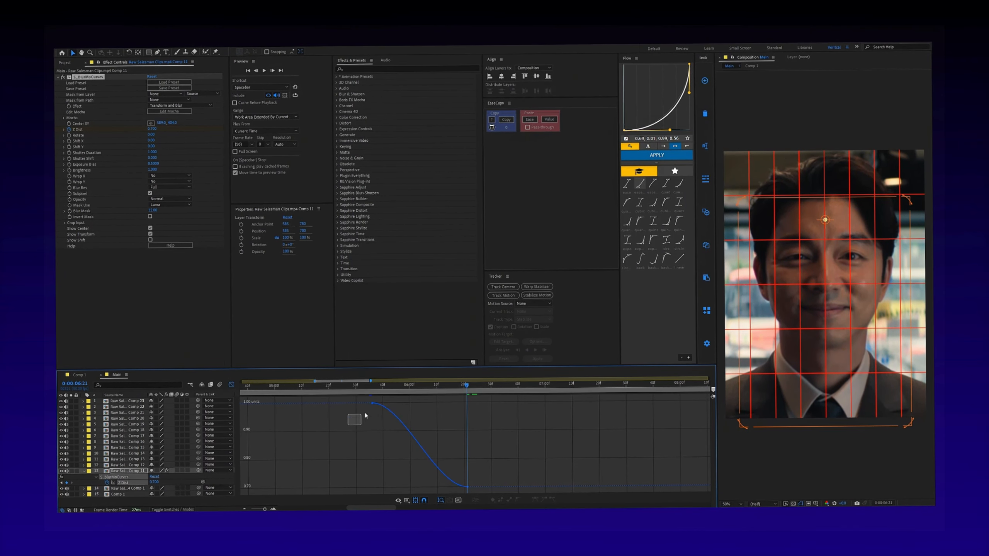
pyautogui.moveTo(405, 403); pyautogui.dragTo(381, 442)
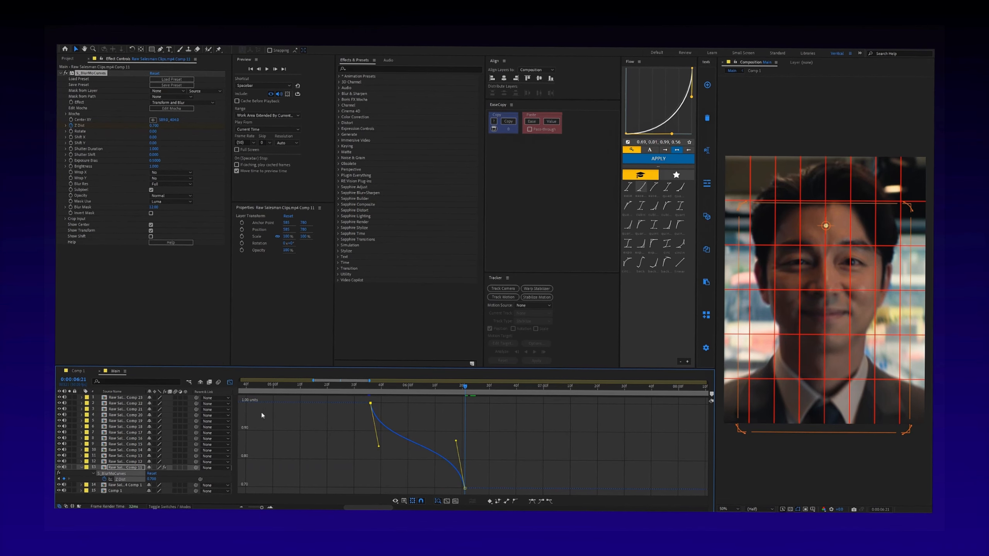
pyautogui.click(230, 382)
# - Copy the S_BlurMoCurves effect with its eased Z Dist keyframes from the Comp 11 clip onto the Comp 12 clip at 0:00:06:22
pyautogui.click(493, 466)
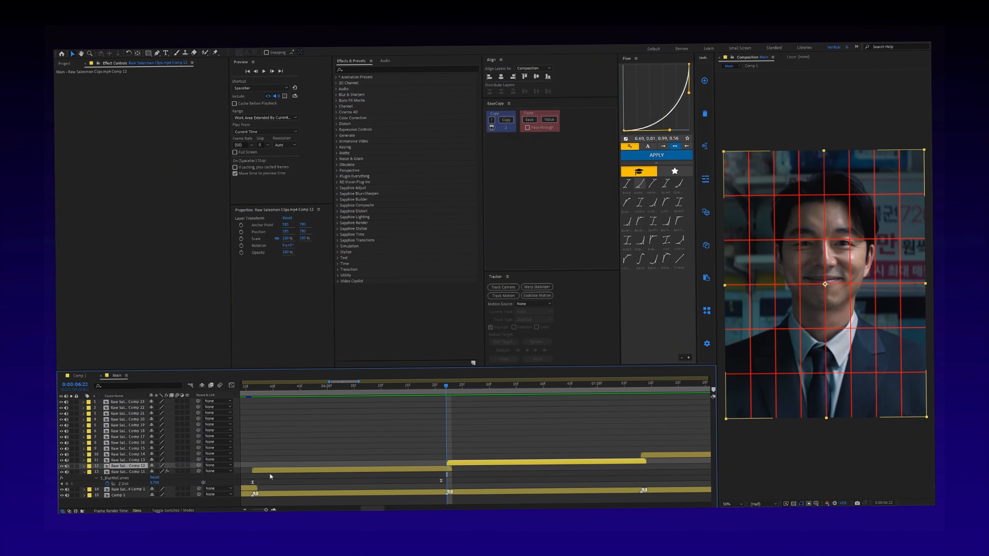
pyautogui.moveTo(307, 479); pyautogui.dragTo(249, 481)
pyautogui.moveTo(377, 486); pyautogui.dragTo(438, 479)
pyautogui.click(448, 464)
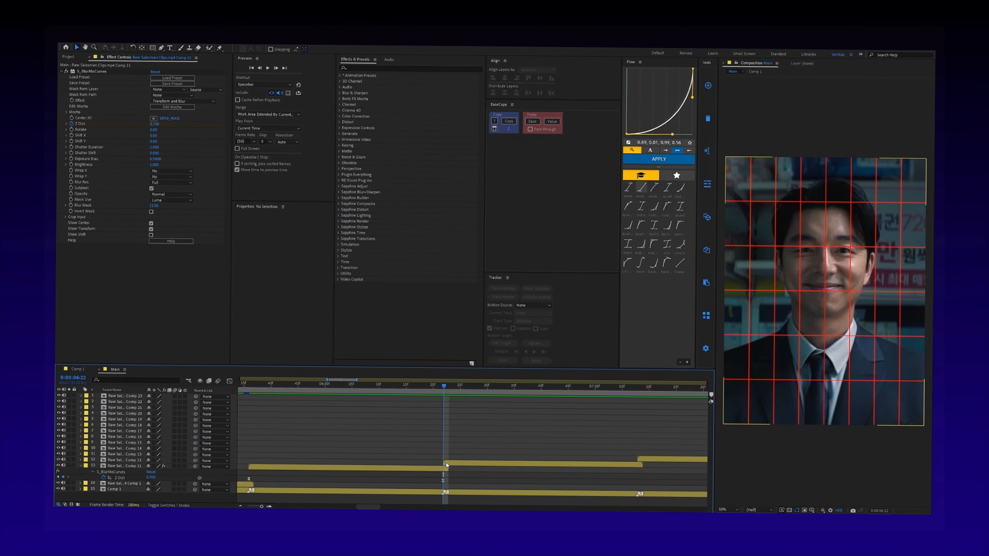
pyautogui.hscroll(2, 529, 468)
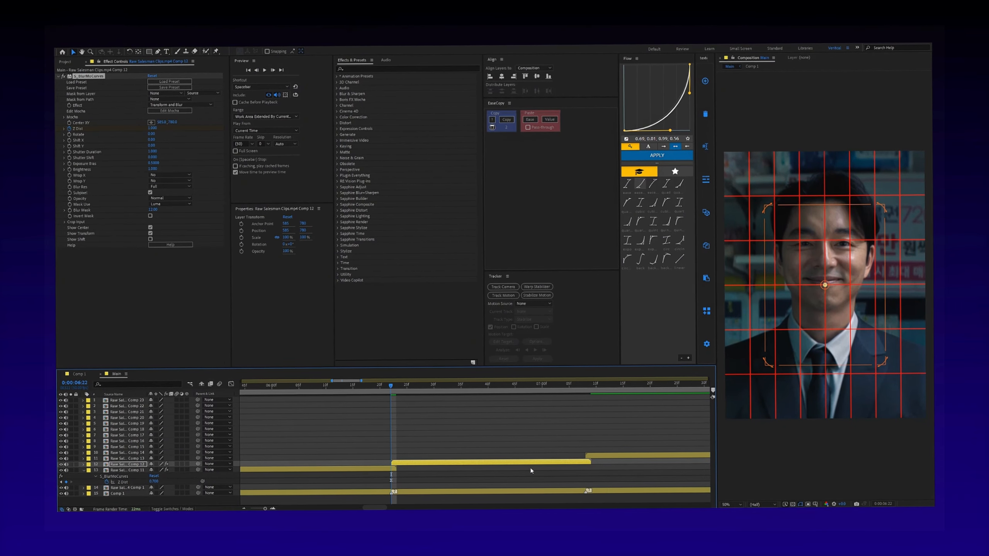
pyautogui.hotkey('ctrl', 'v')
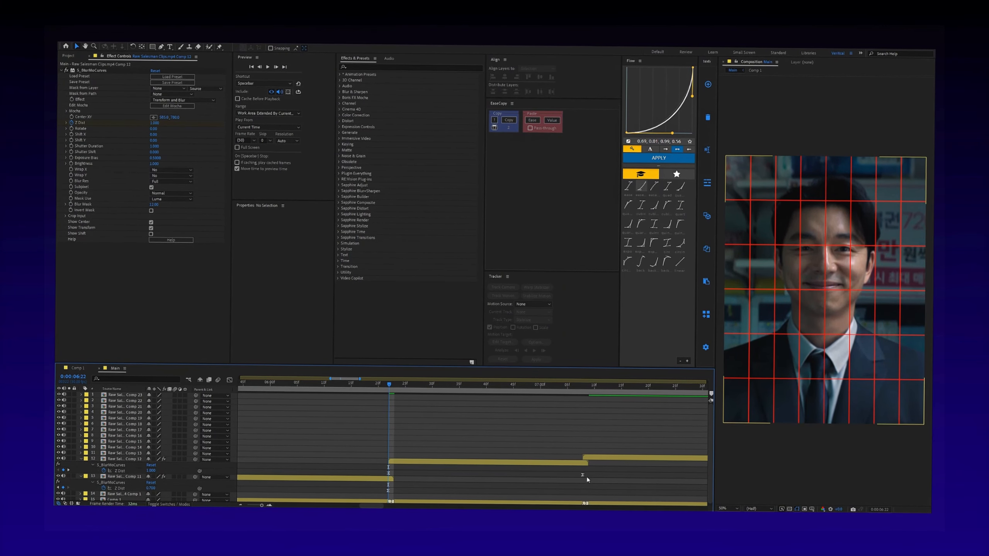
# - Swap the Comp 12 clip's two Z Dist keyframes so it starts at 0.700 and ends at 1.000
pyautogui.moveTo(582, 476)
pyautogui.mouseDown()
pyautogui.moveTo(379, 477)
pyautogui.moveTo(585, 482)
pyautogui.mouseUp()
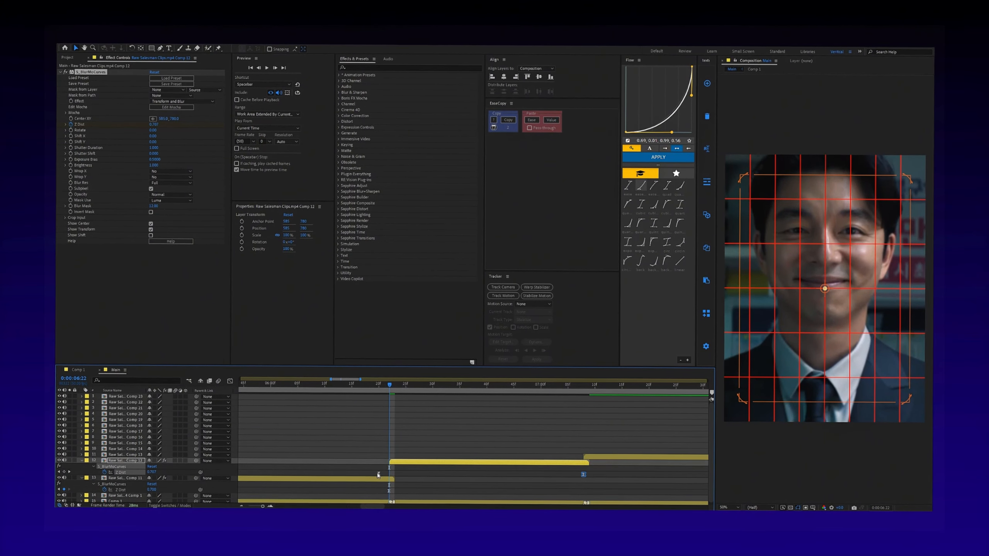
pyautogui.moveTo(379, 476); pyautogui.dragTo(390, 476)
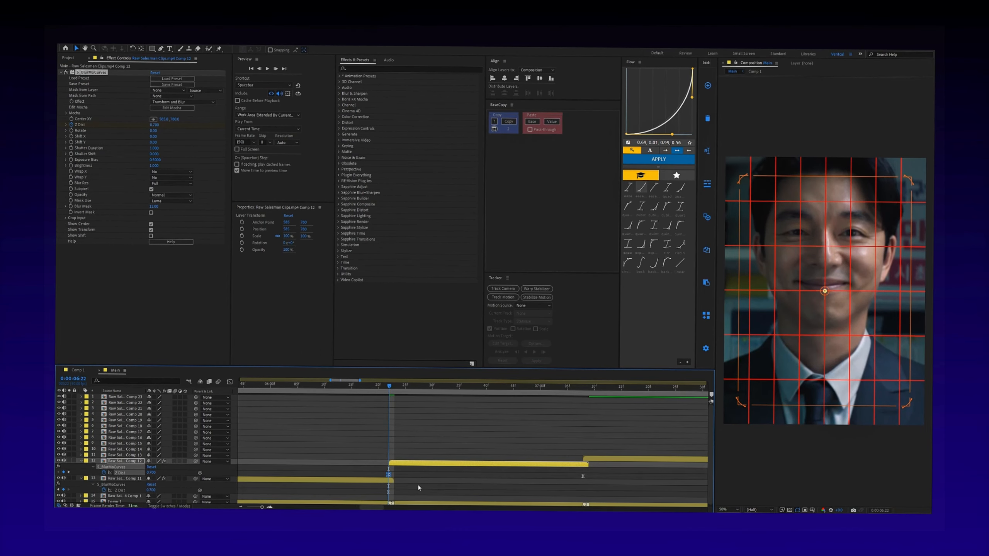
# - Paste S_BlurMoCurves onto the Comp 13 clip at 0:00:07:08, move its center point up onto the man's face and reveal its keyframes
pyautogui.hscroll(-2, 407, 486)
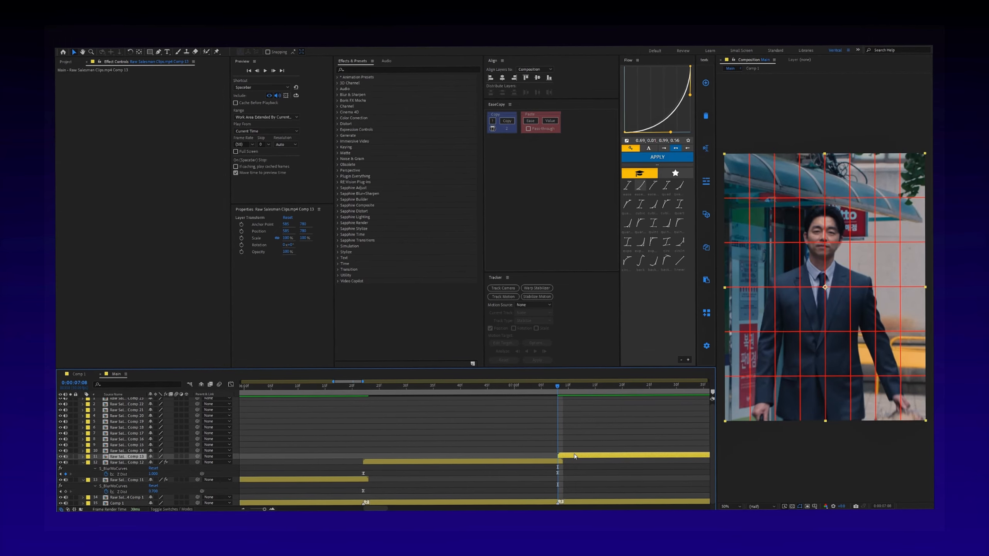
pyautogui.hscroll(2, 595, 459)
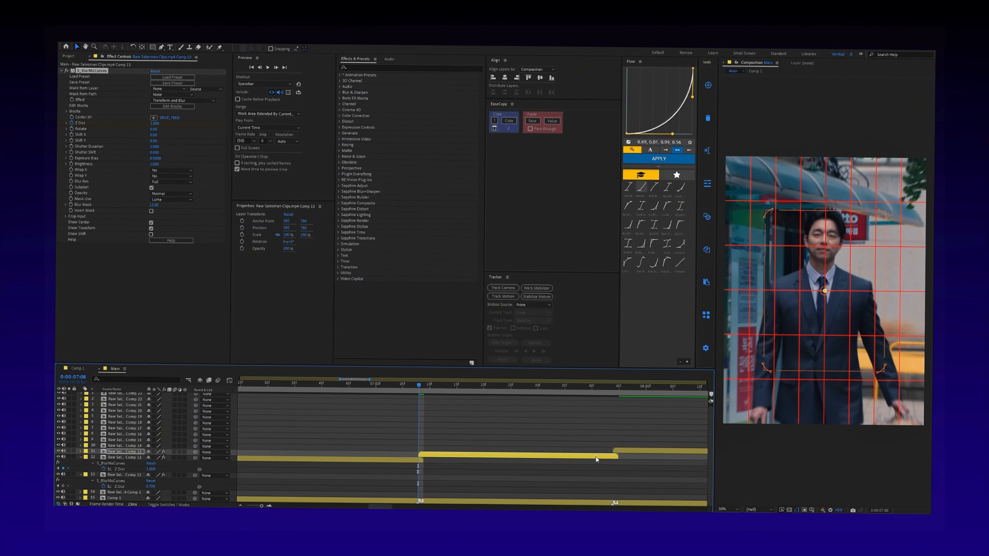
pyautogui.moveTo(825, 291); pyautogui.dragTo(823, 232)
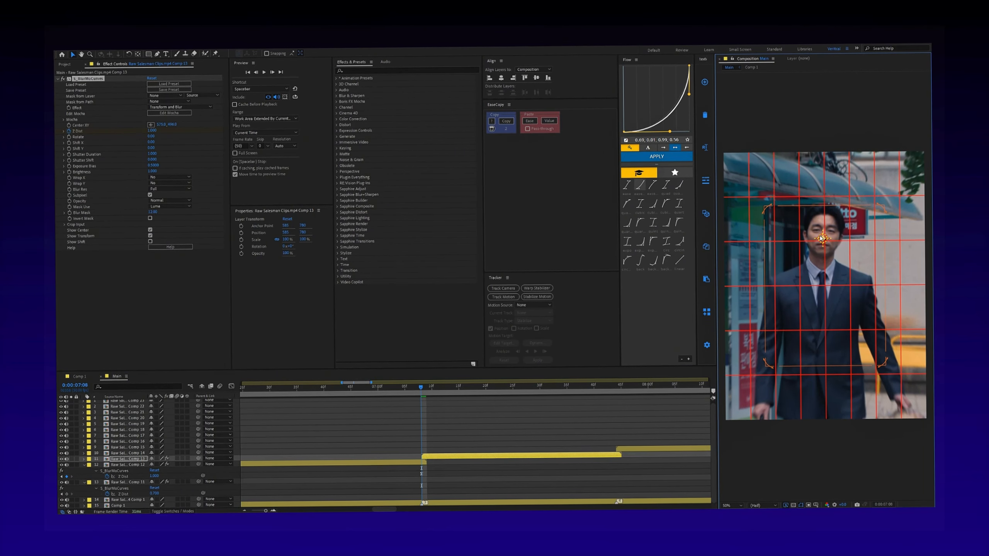
pyautogui.press('u')
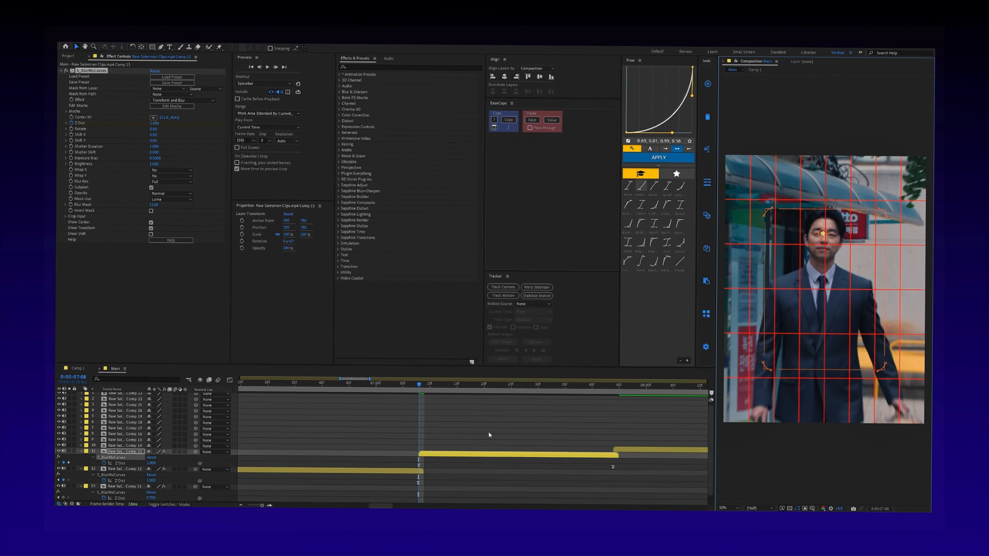
# - Apply the S_BlurMoCurves zoom to the remaining clips, moving Comp 21's last Z Dist keyframe to its clip end, and preview the sequence
pyautogui.moveTo(422, 389); pyautogui.dragTo(628, 375)
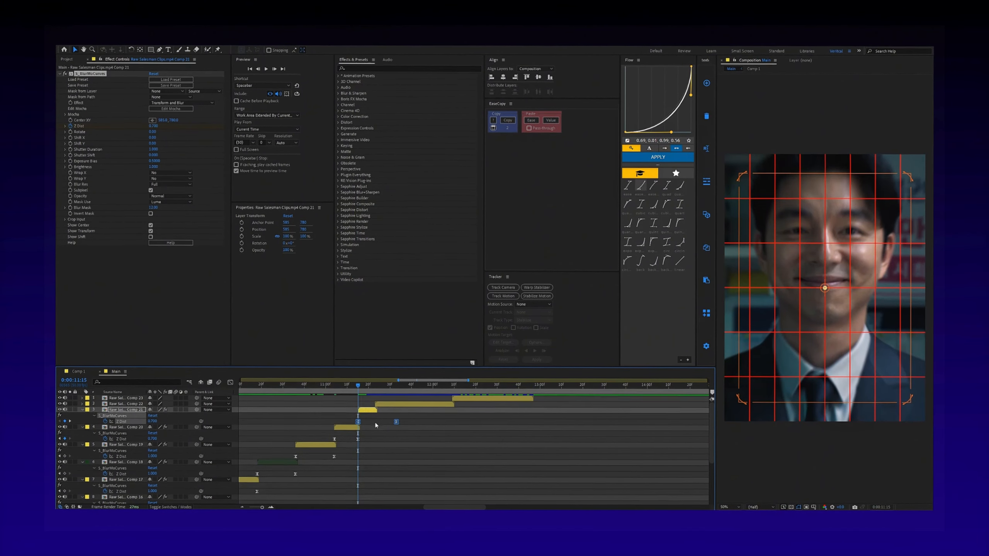
pyautogui.moveTo(419, 424); pyautogui.dragTo(376, 424)
pyautogui.click(378, 407)
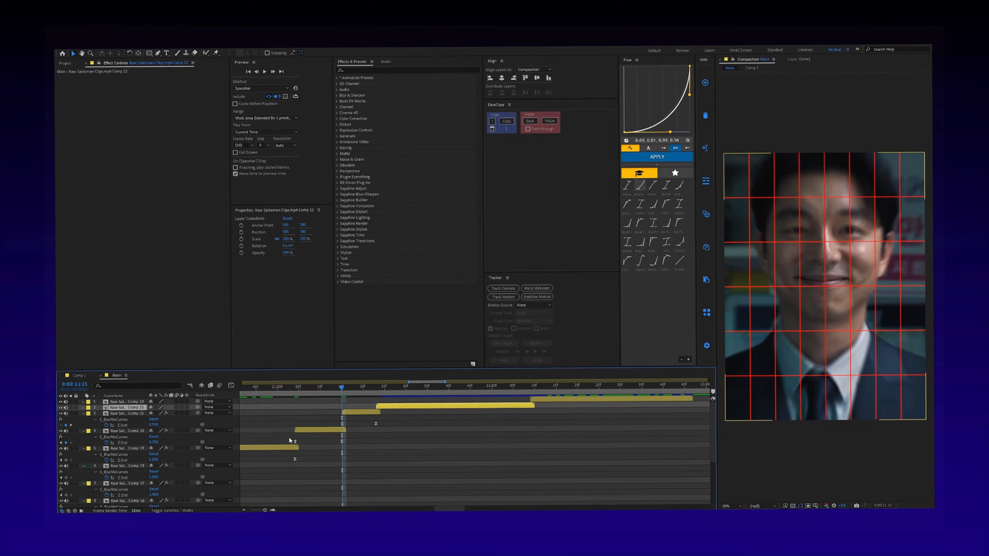
pyautogui.moveTo(289, 437); pyautogui.dragTo(352, 441)
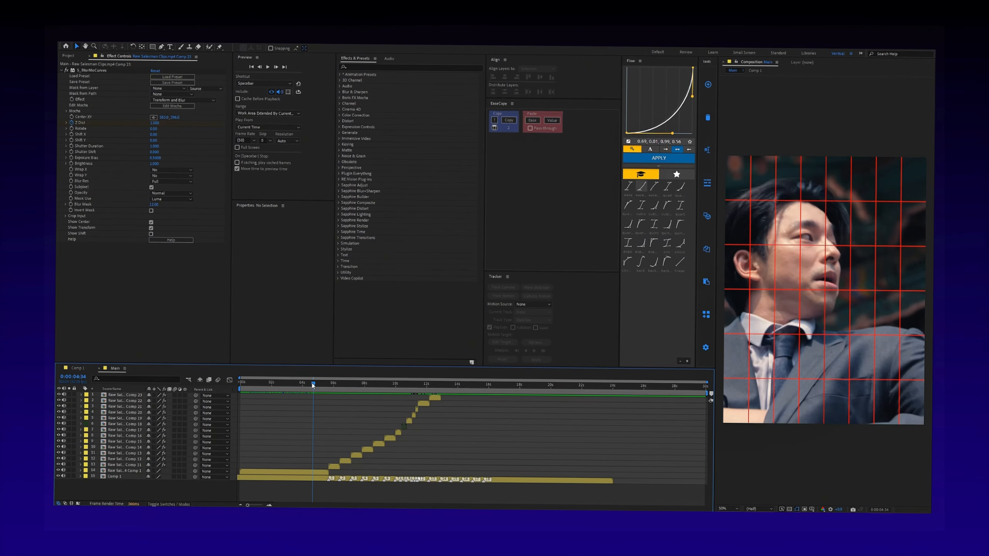
pyautogui.press('space')
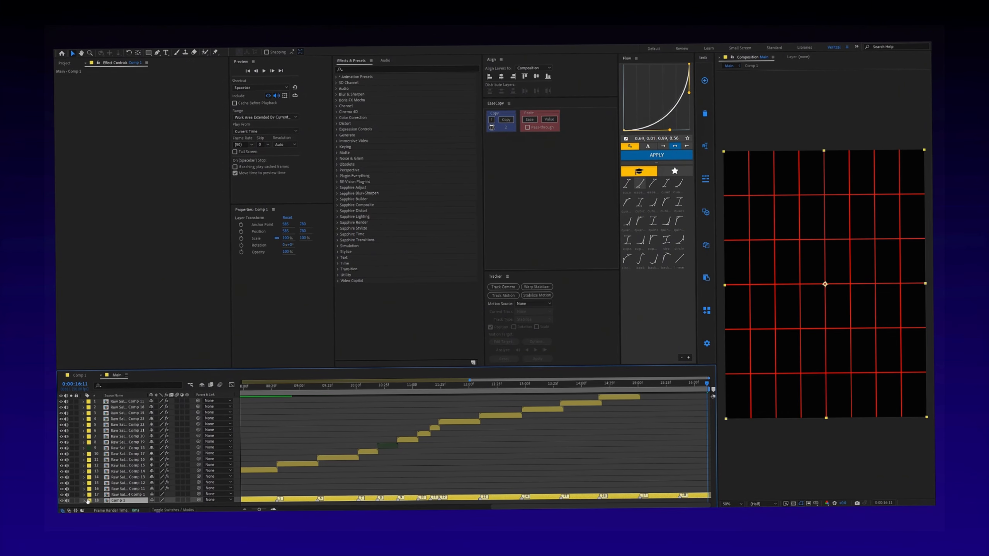
# - Fade out the Comp 1 audio with Audio Levels keyframes at 0:00:15:36 and 0:00:16:11, lowering the level at the last one
pyautogui.click(84, 501)
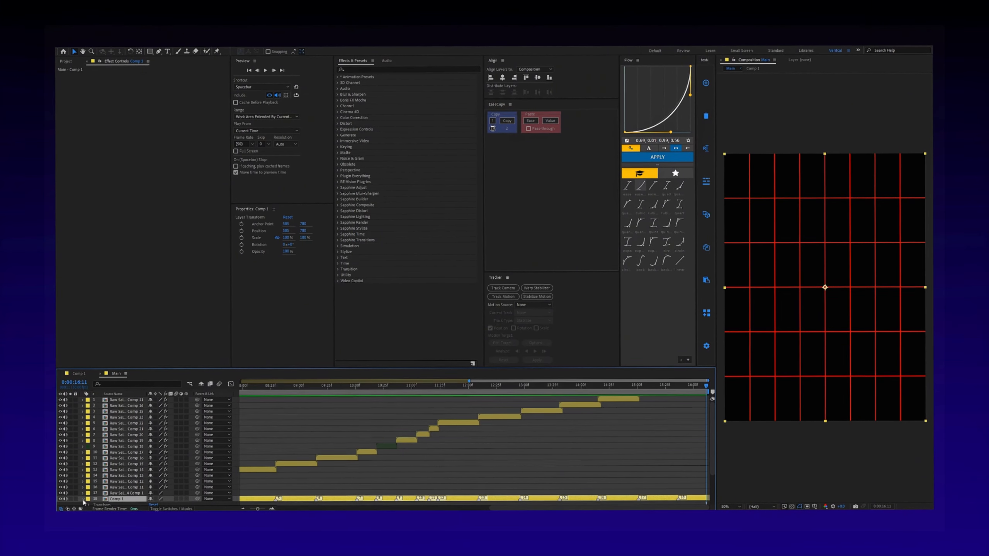
pyautogui.scroll(-3, 97, 494)
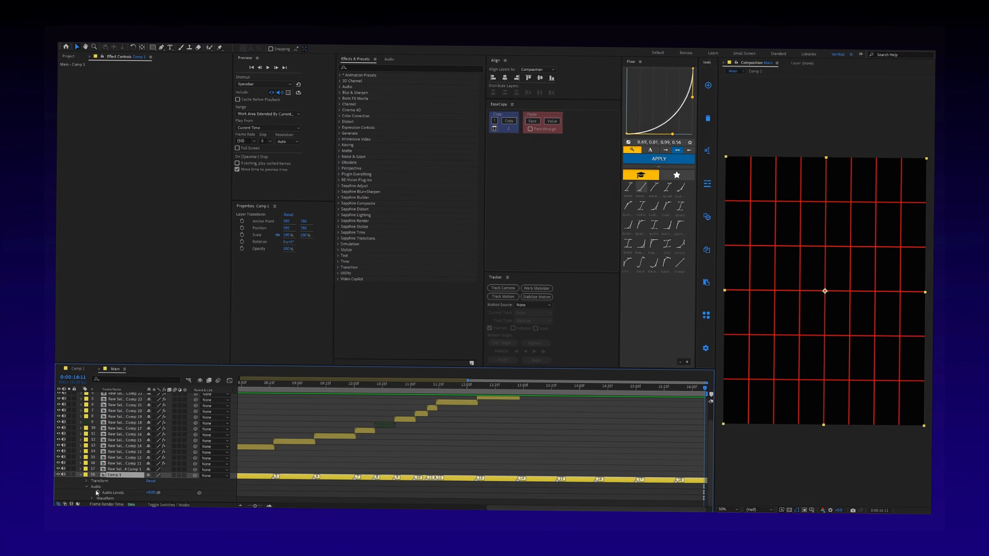
pyautogui.click(97, 492)
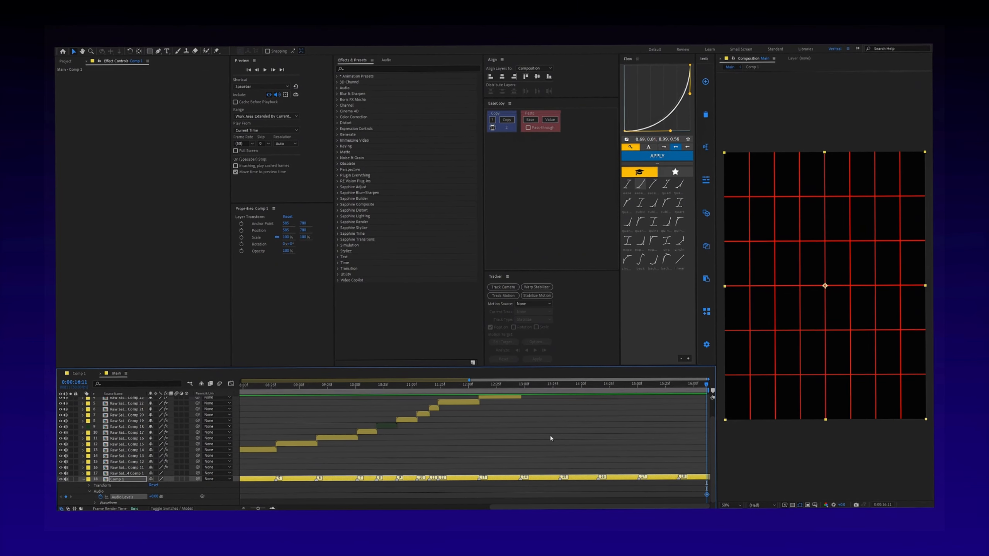
pyautogui.click(681, 384)
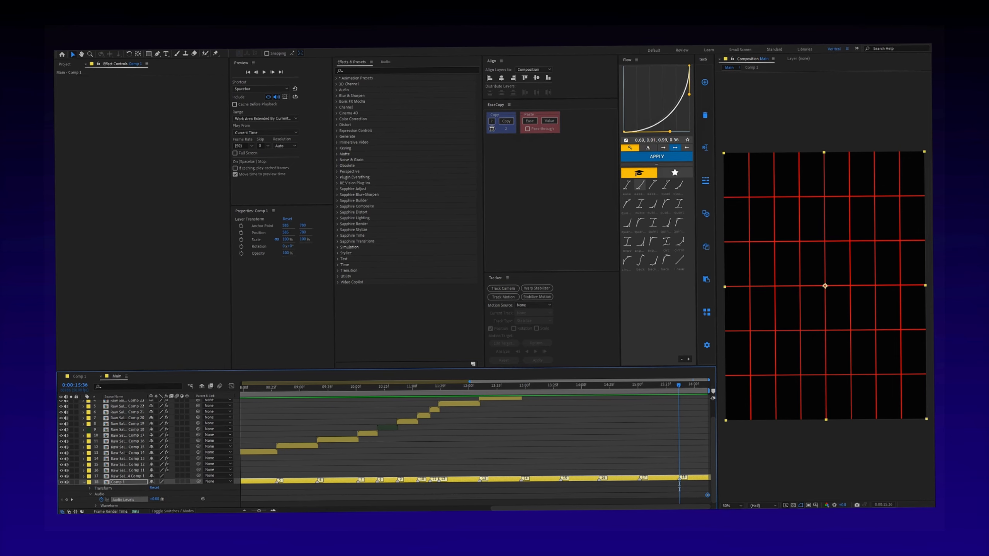
pyautogui.click(66, 500)
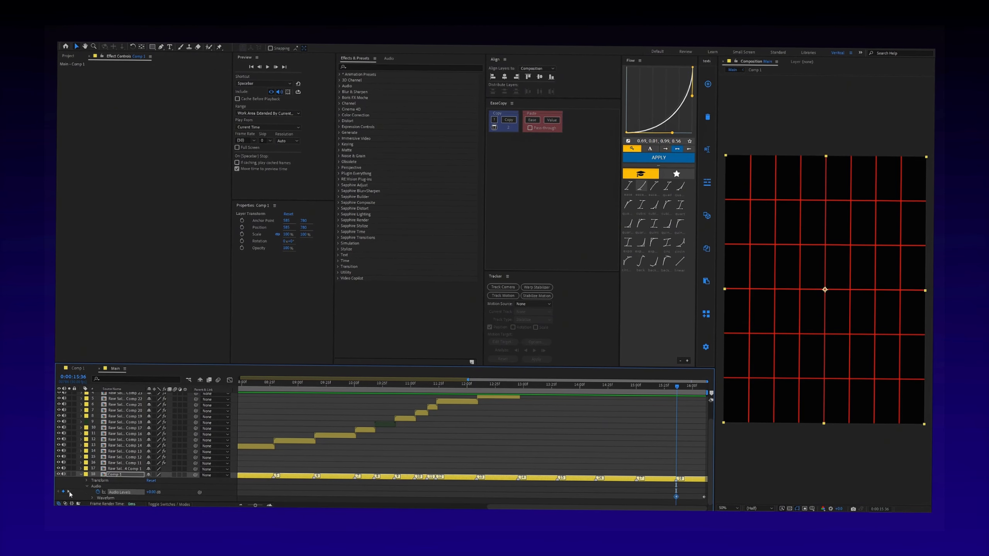
pyautogui.click(69, 493)
pyautogui.moveTo(151, 493); pyautogui.dragTo(132, 493)
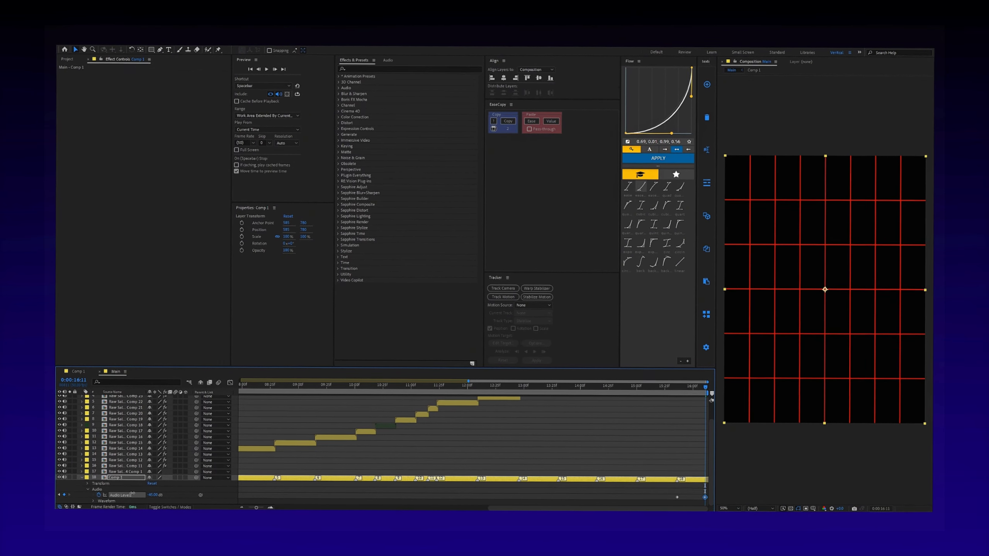
# - Add an audio fade-in to Comp 1 with a lowered Audio Levels keyframe at 0:00:00:00 and a normal-level one under a second in
pyautogui.click(393, 391)
pyautogui.scroll(-3, 467, 468)
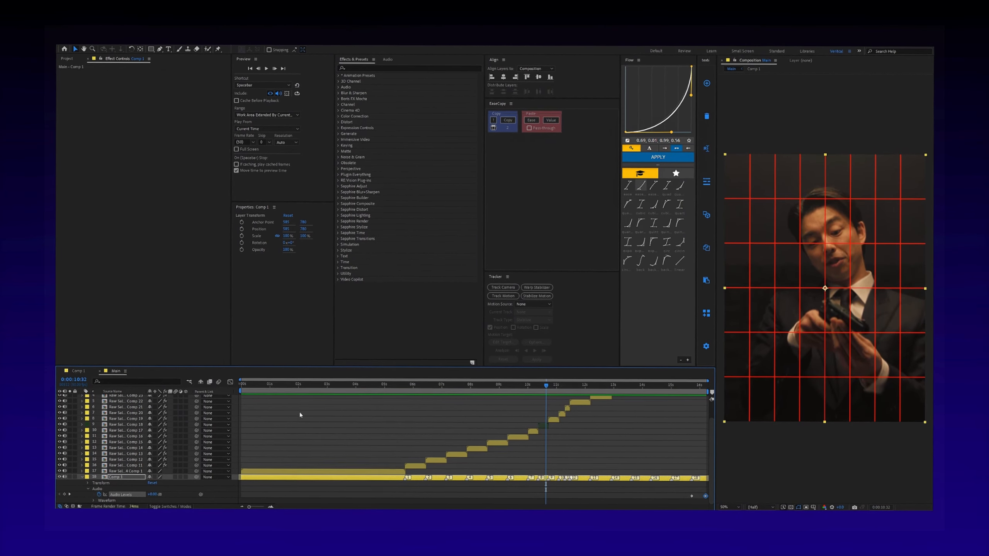
pyautogui.moveTo(252, 384); pyautogui.dragTo(226, 385)
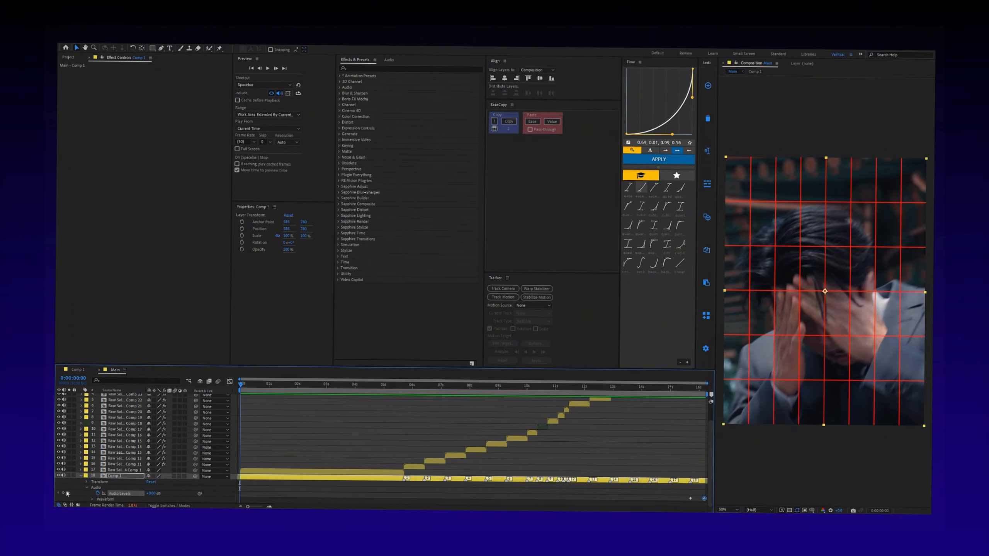
pyautogui.moveTo(244, 497); pyautogui.dragTo(263, 499)
pyautogui.moveTo(157, 501); pyautogui.dragTo(148, 501)
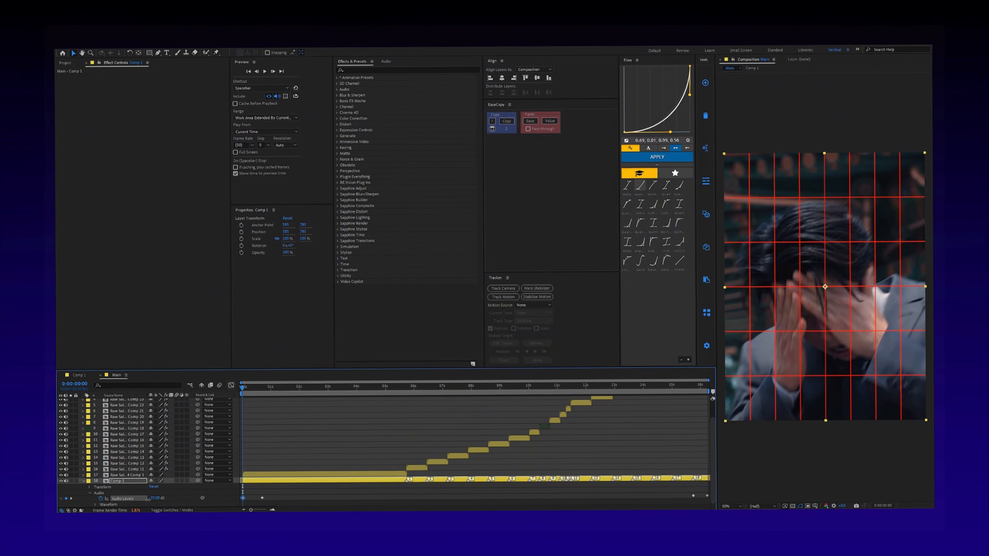
pyautogui.moveTo(277, 491); pyautogui.dragTo(242, 498)
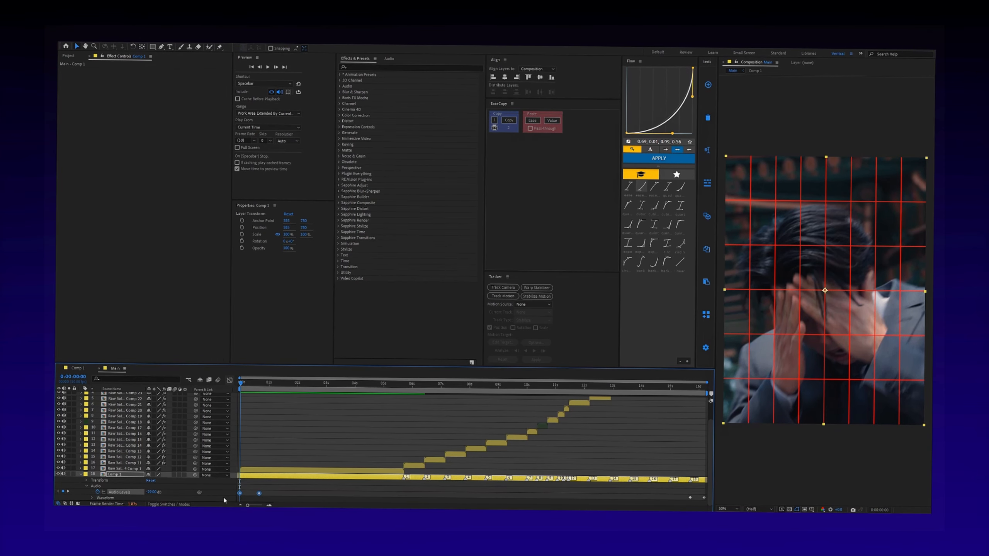
# - Fade in the first clip with eased Opacity keyframes from 0% at 0:00:00:00 to 100% under a second in
pyautogui.click(251, 472)
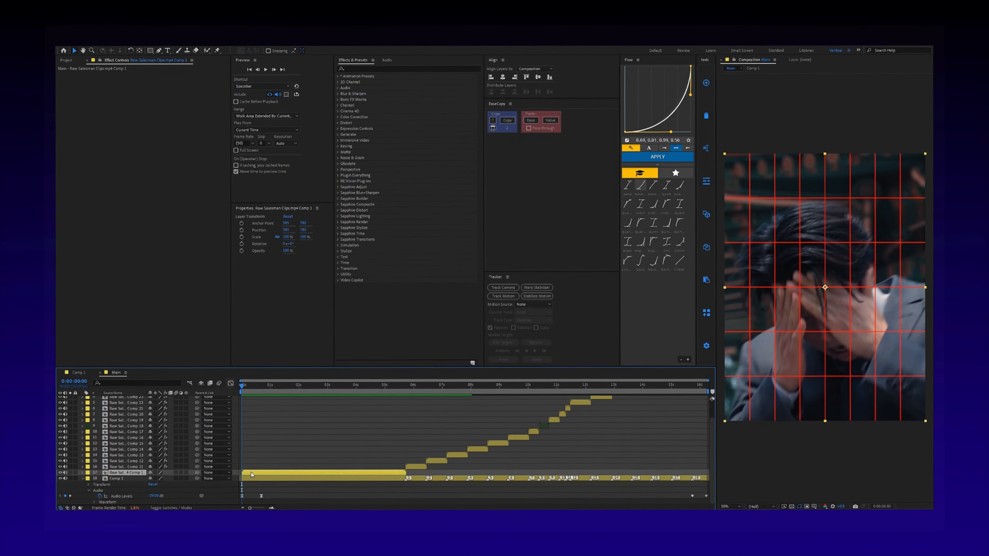
pyautogui.press('t')
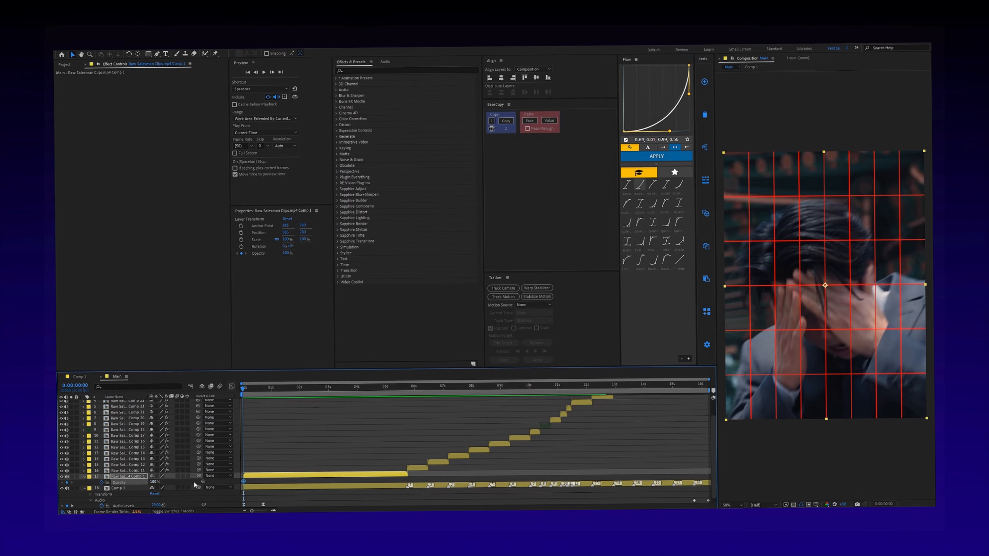
pyautogui.moveTo(243, 482); pyautogui.dragTo(263, 482)
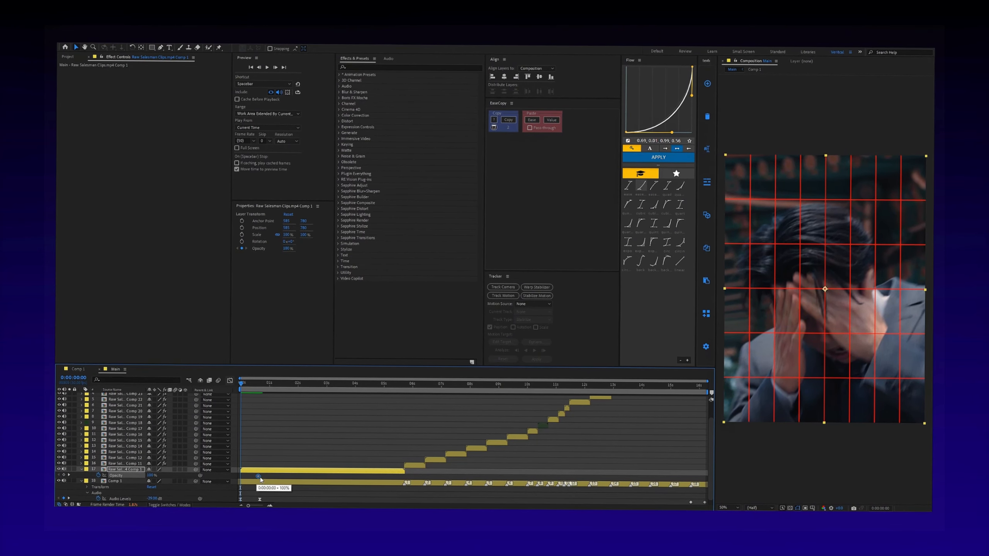
pyautogui.moveTo(151, 475); pyautogui.dragTo(111, 476)
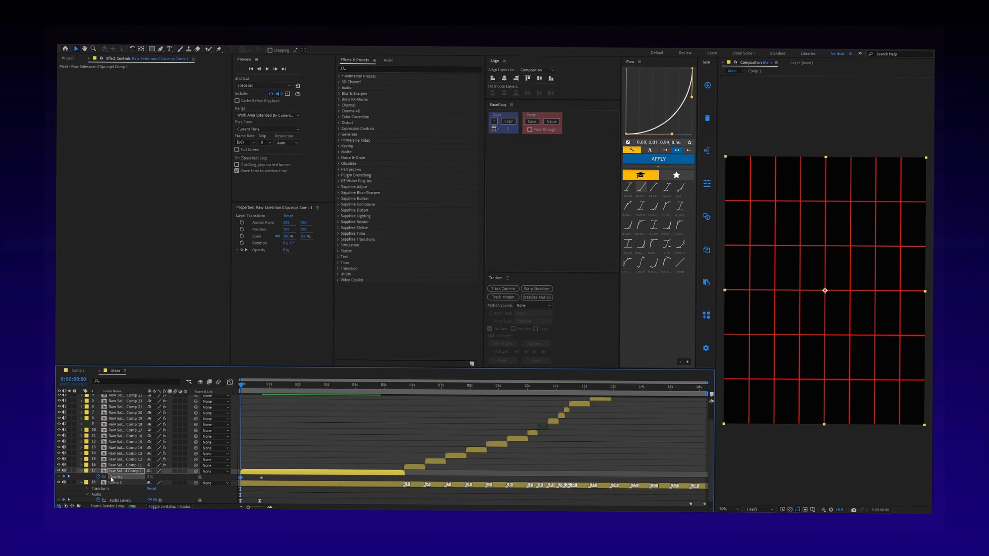
pyautogui.moveTo(273, 478); pyautogui.dragTo(229, 490)
pyautogui.press('F9')
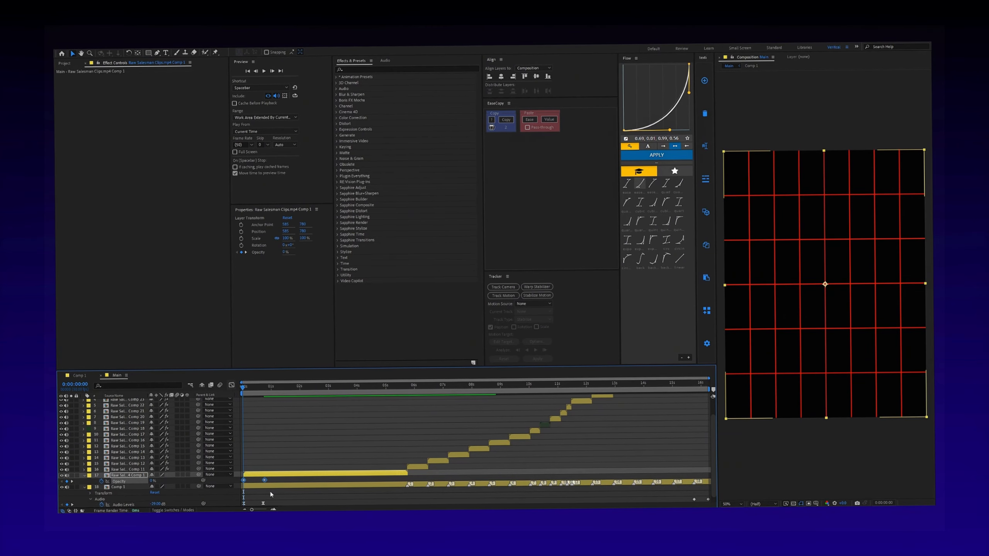
pyautogui.click(286, 495)
# - Play back the edit from the start to check the opening fade and the zoomed clips
pyautogui.moveTo(242, 387); pyautogui.dragTo(272, 382)
pyautogui.press('space')
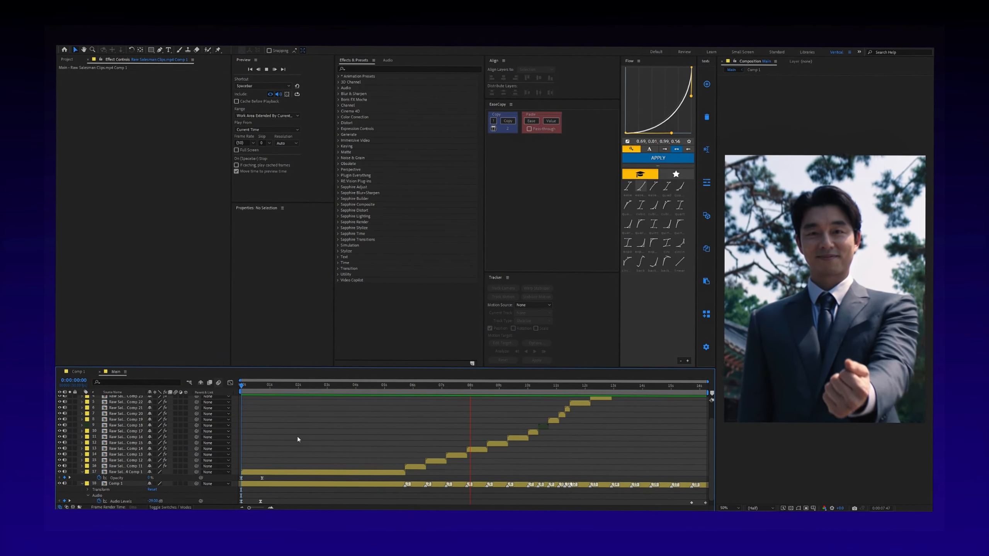
pyautogui.press('space')
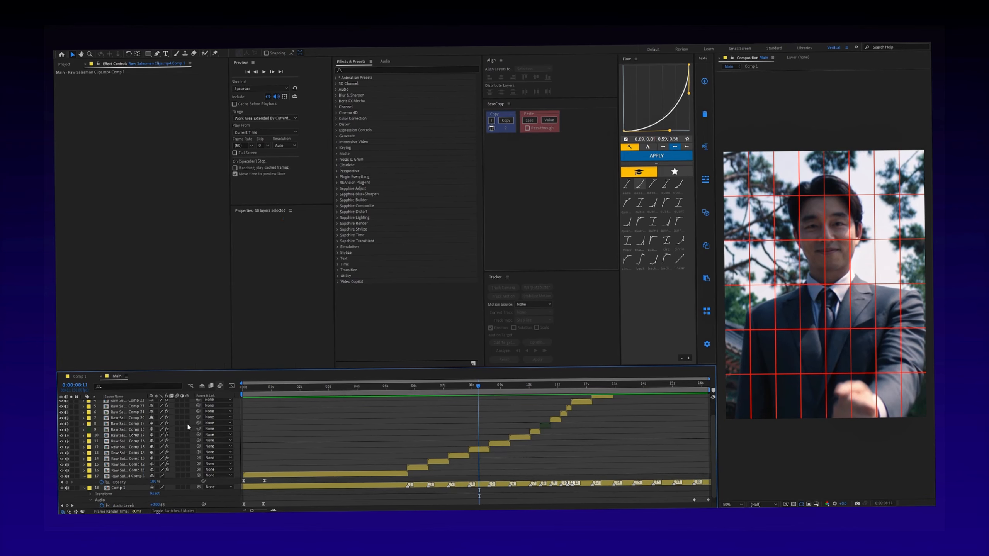
# - Pre-compose all the clip layers above Comp 1, moving all attributes into the new composition and matching its duration to the layers
pyautogui.hotkey('ctrl', 'a')
pyautogui.click(178, 406)
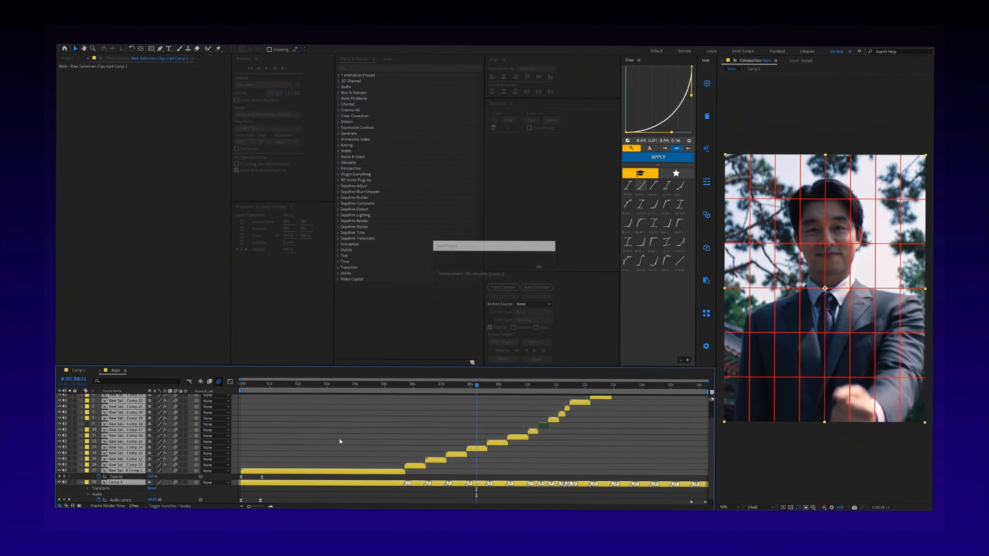
pyautogui.click(389, 439)
pyautogui.click(355, 471)
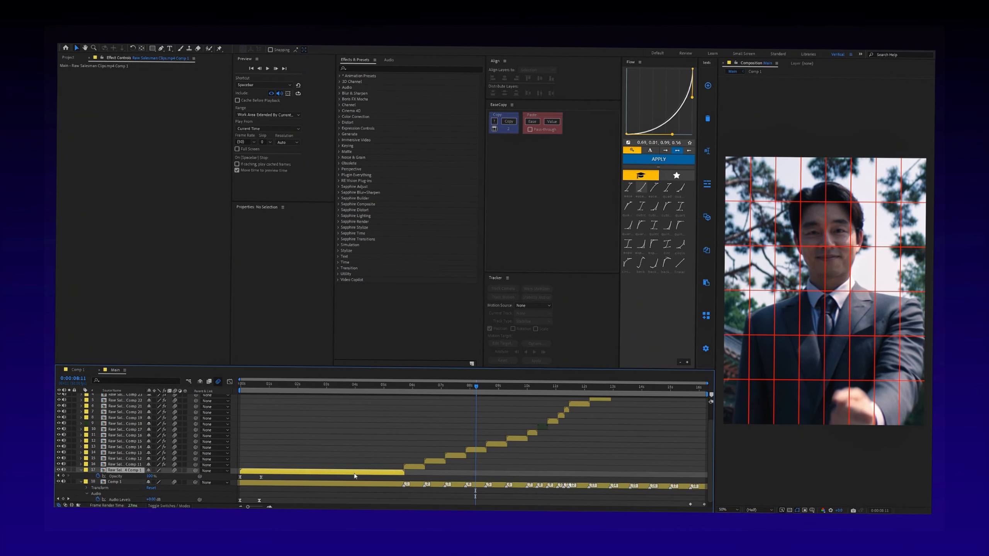
pyautogui.scroll(2, 148, 433)
pyautogui.keyDown('shift'); pyautogui.click(134, 399); pyautogui.keyUp('shift')
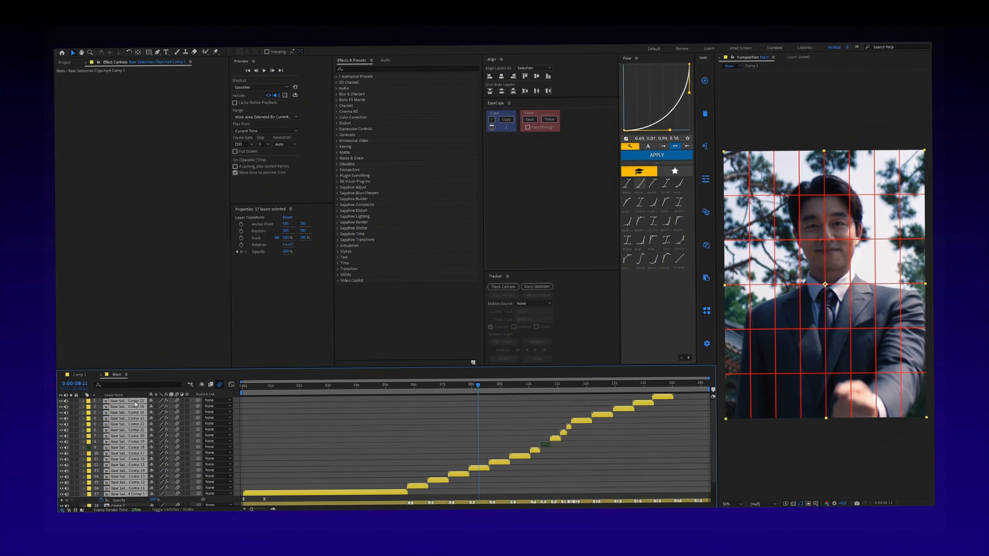
pyautogui.hotkey('ctrl', 'shift', 'c')
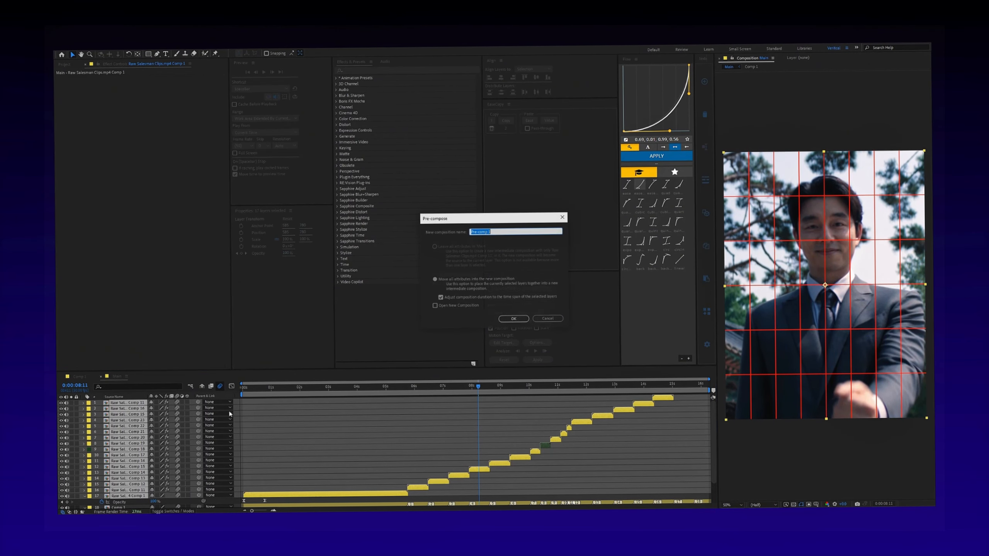
pyautogui.click(514, 319)
pyautogui.click(456, 452)
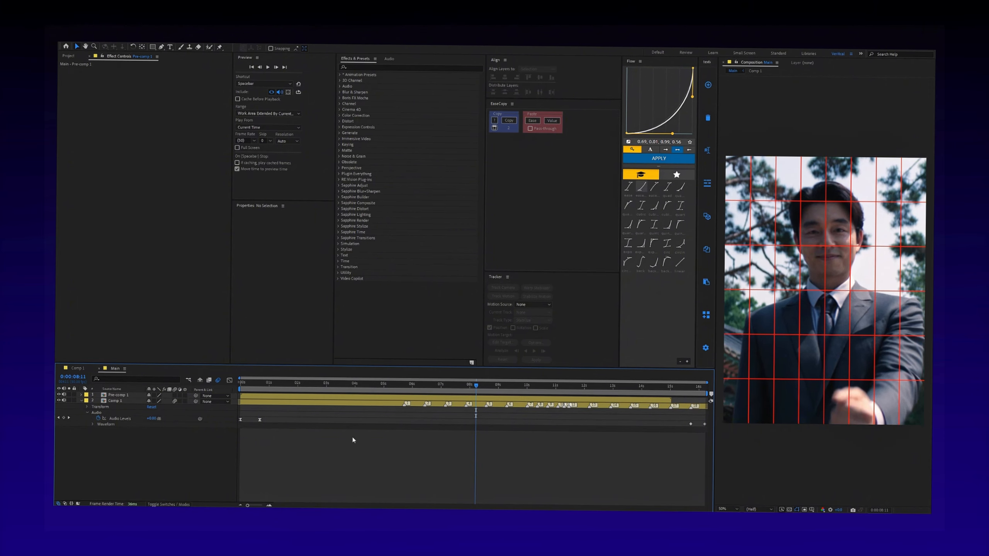
# - Open Pre-comp 1 and pre-compose all of its clip layers into a single nested composition
pyautogui.doubleClick(269, 398)
pyautogui.moveTo(282, 388); pyautogui.dragTo(233, 390)
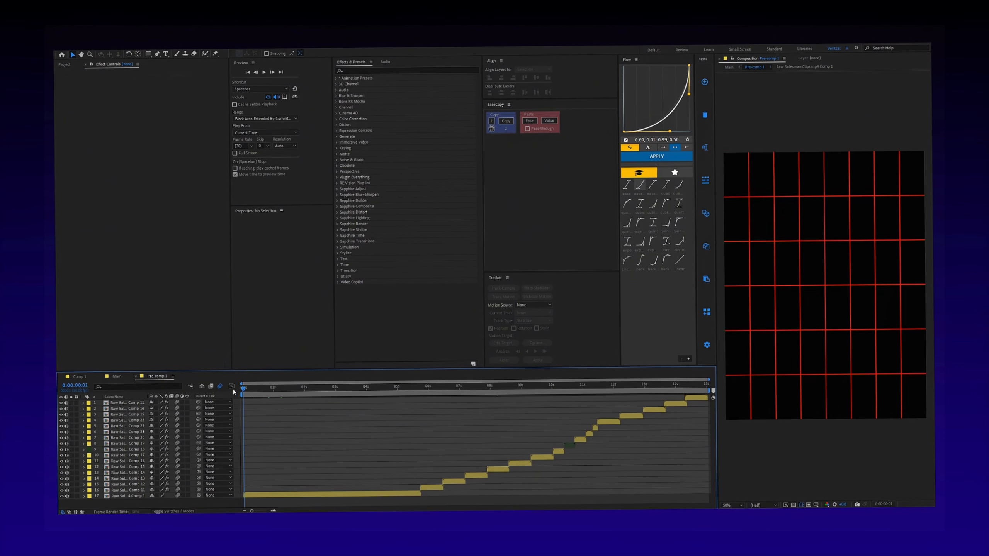
pyautogui.click(292, 493)
pyautogui.hotkey('ctrl', 'a')
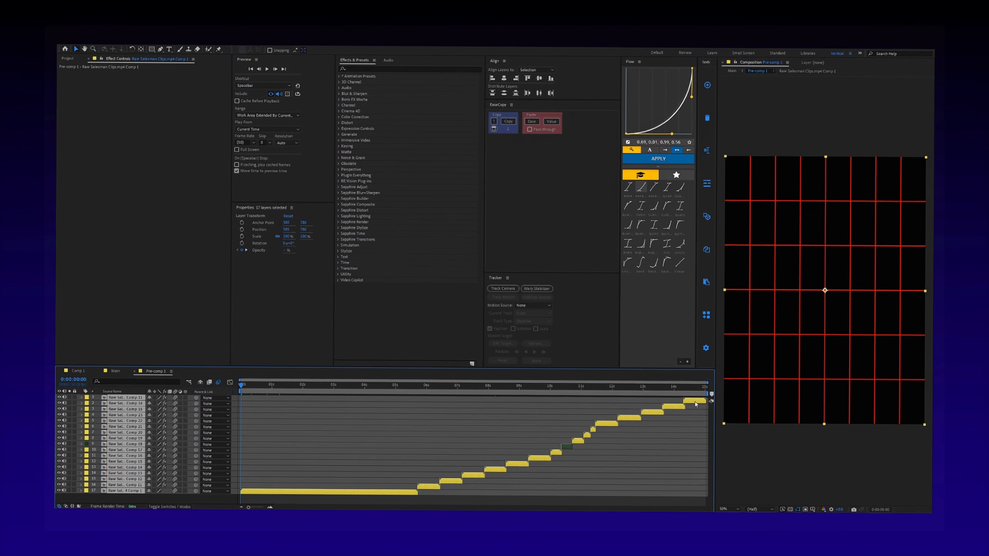
pyautogui.hotkey('ctrl', 'shift', 'c')
pyautogui.click(513, 319)
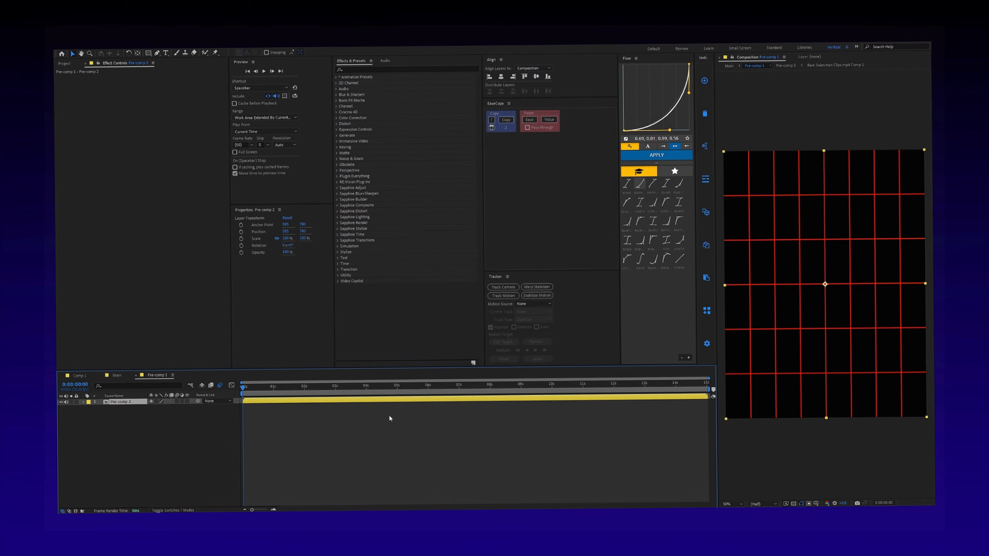
# - Add an adjustment layer above the nested clips and paste the color-correction effects onto it, including Looks, S_Sharpen, Unsharp Mask, Exposure and Hue/Saturation
pyautogui.hotkey('ctrl', 'alt', 'y')
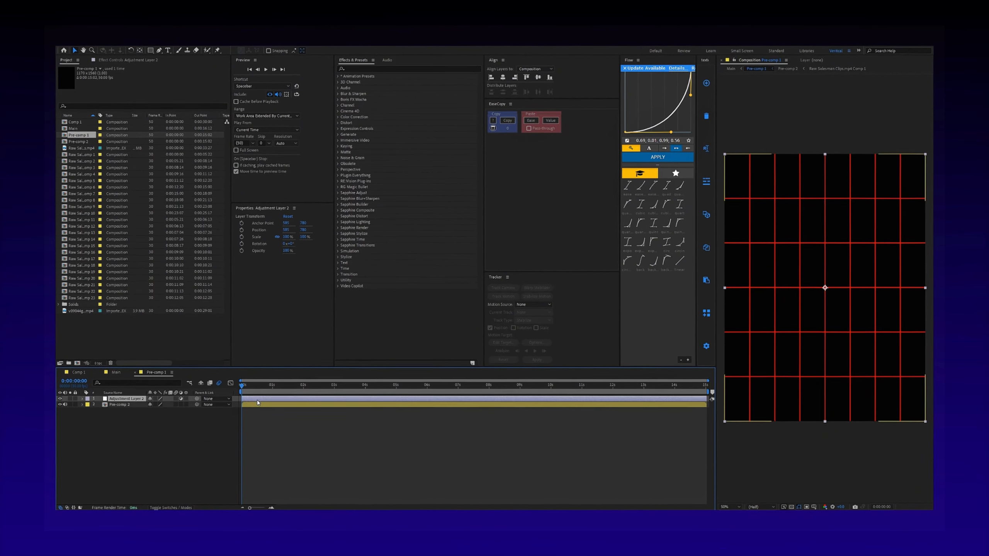
pyautogui.hotkey('ctrl', 'v')
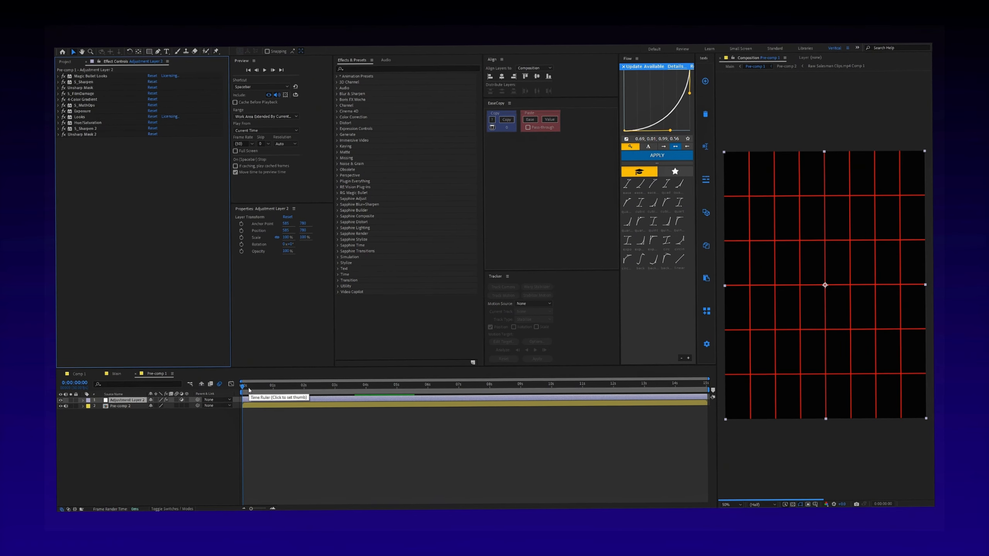
pyautogui.click(264, 391)
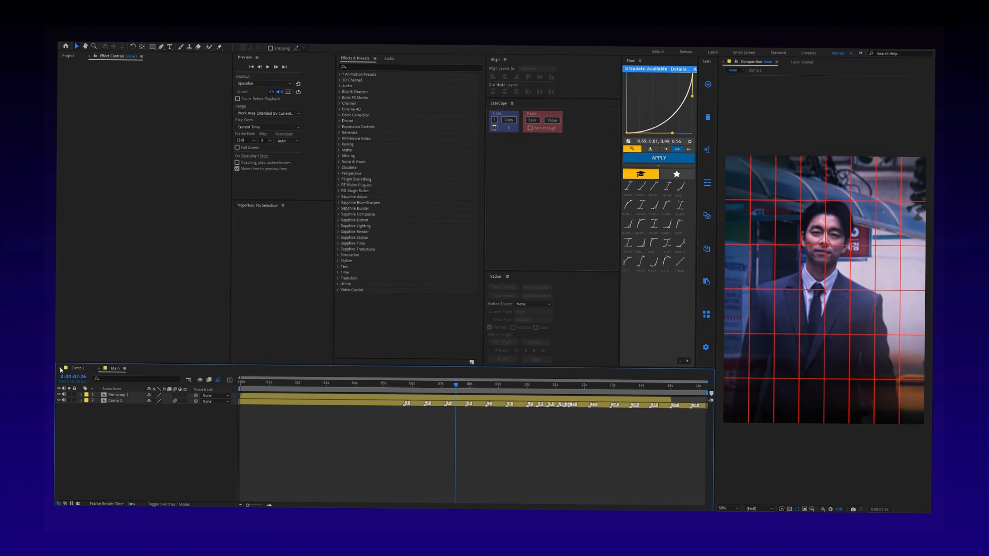
# - Apply two Sapphire effects, including S_Shake, to the Pre-comp 1 layer in the Main composition
pyautogui.click(339, 387)
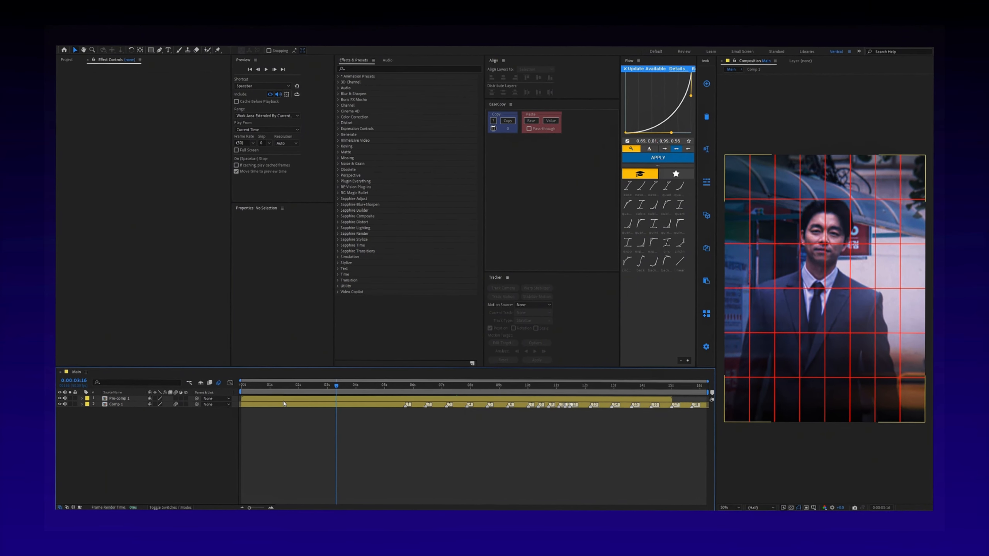
pyautogui.click(119, 402)
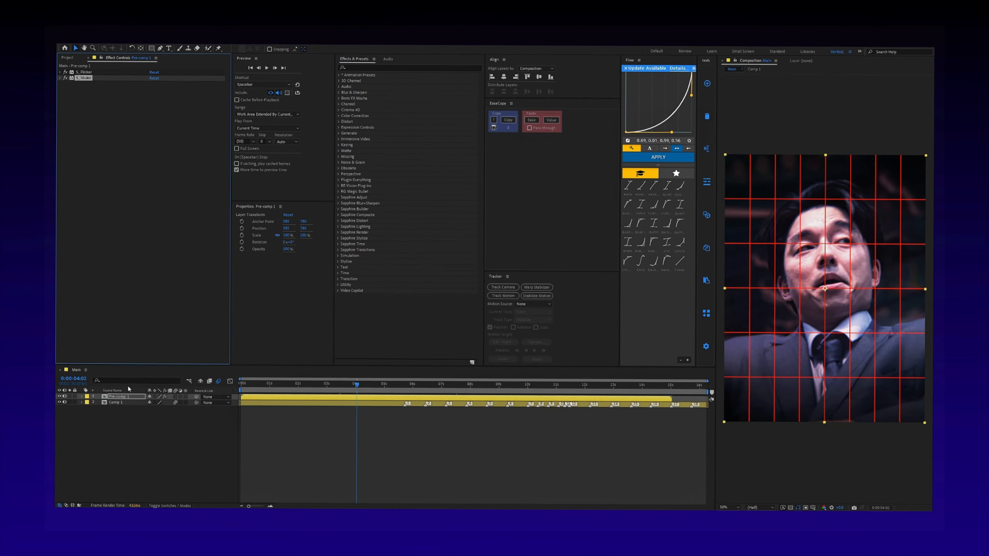
pyautogui.click(159, 419)
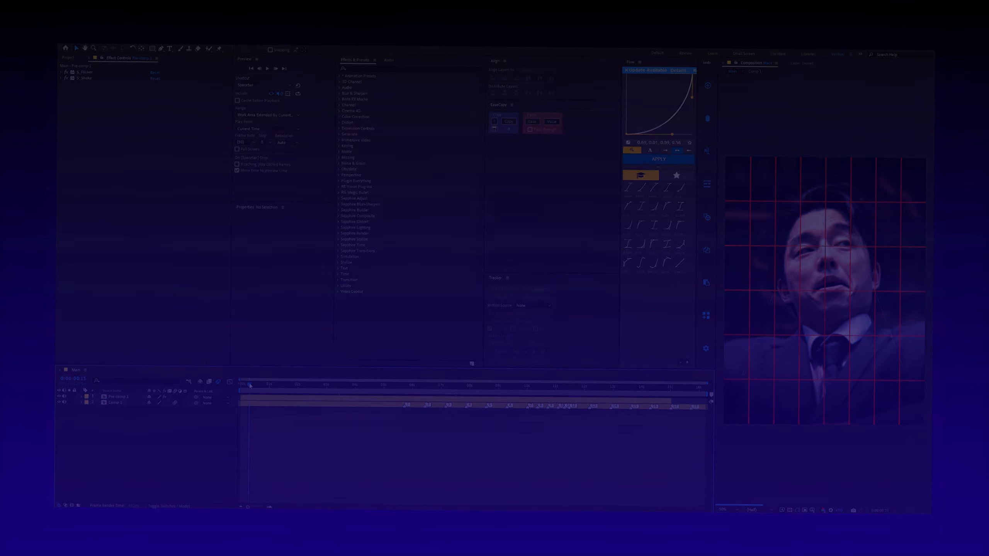